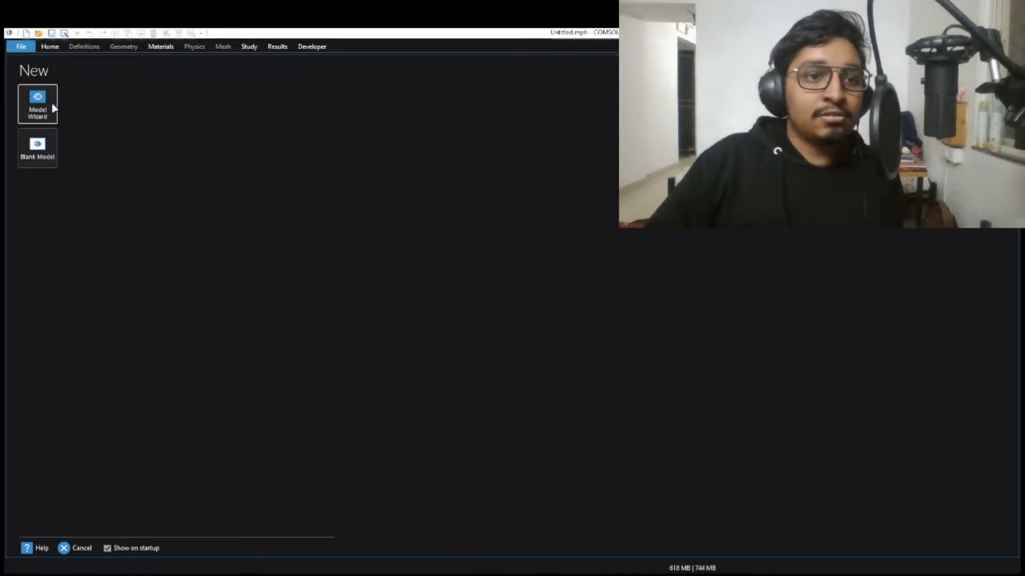
# Create a new model with the Model Wizard, using the Magnetic Fields (mf) physics interface and a Stationary study
pyautogui.click(47, 98)
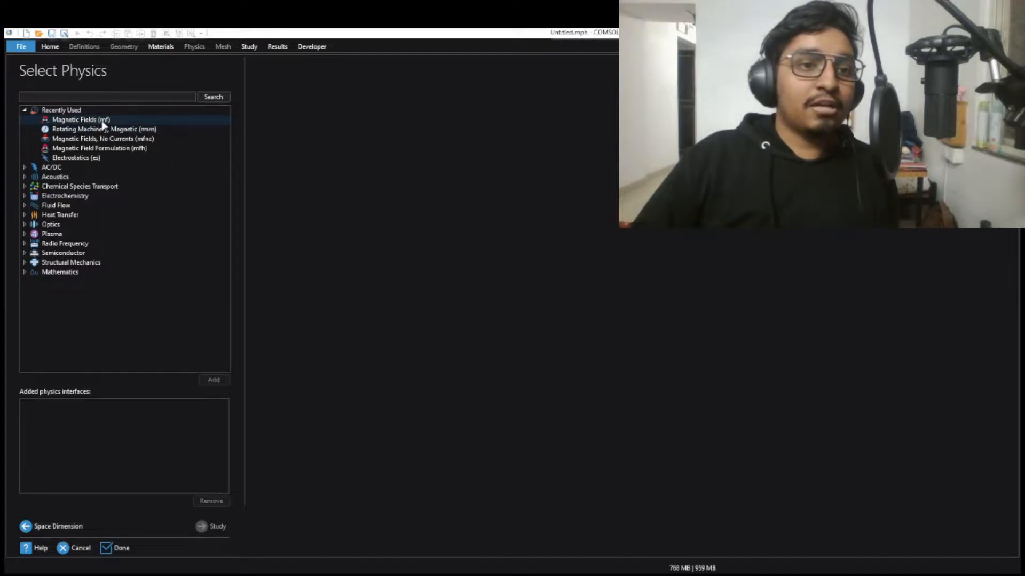
pyautogui.click(159, 123)
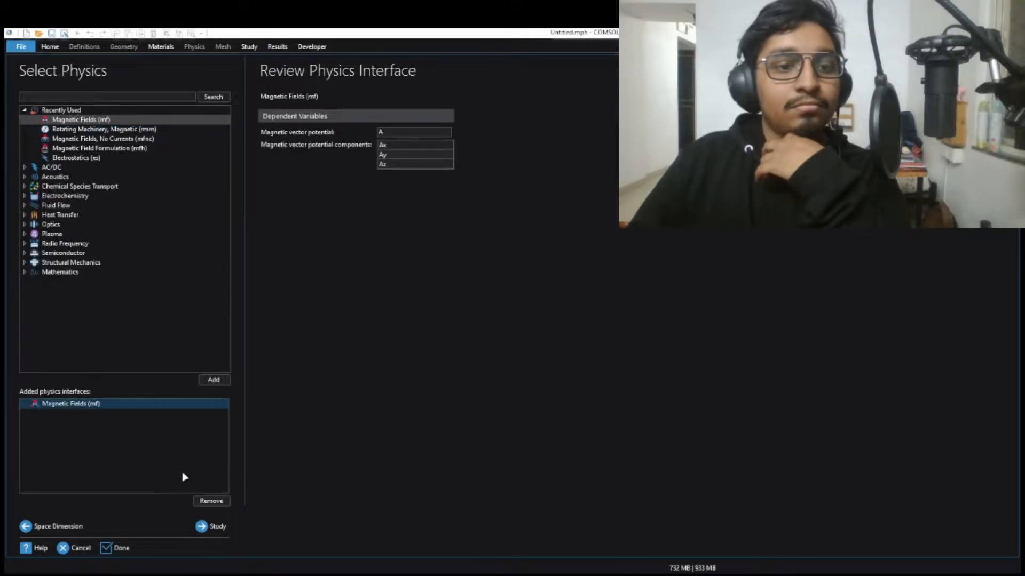
pyautogui.click(219, 527)
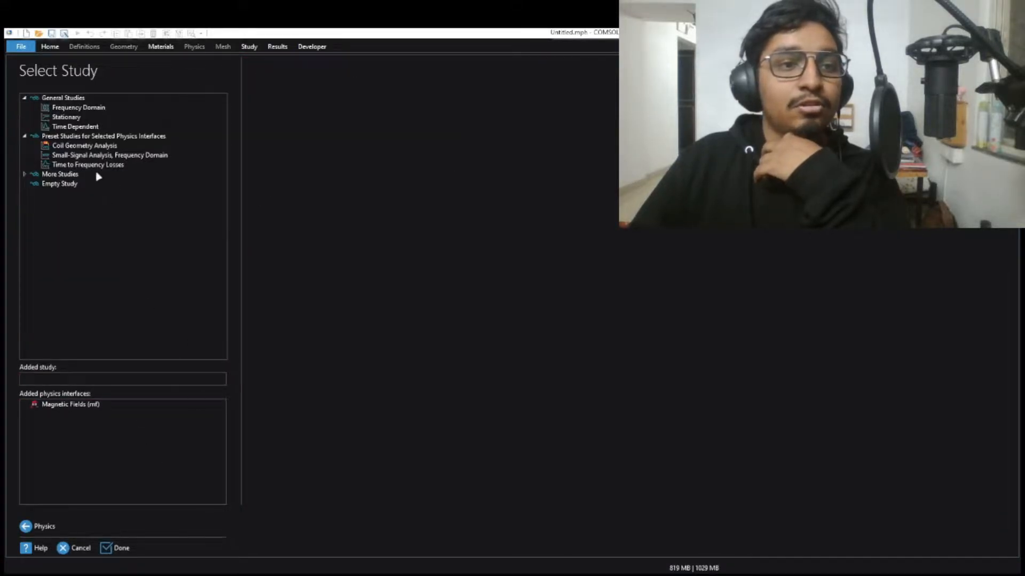
pyautogui.click(104, 118)
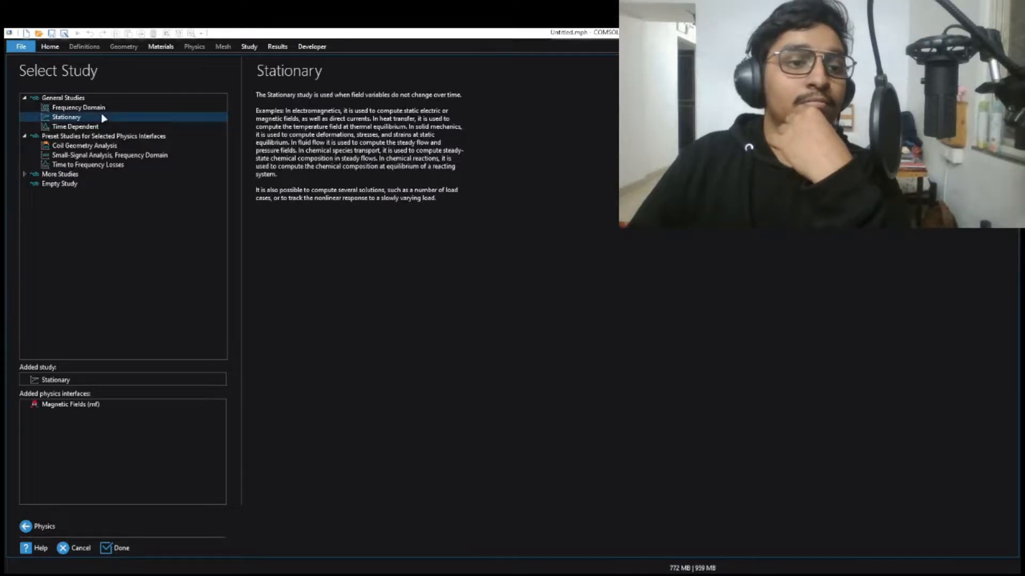
pyautogui.click(116, 547)
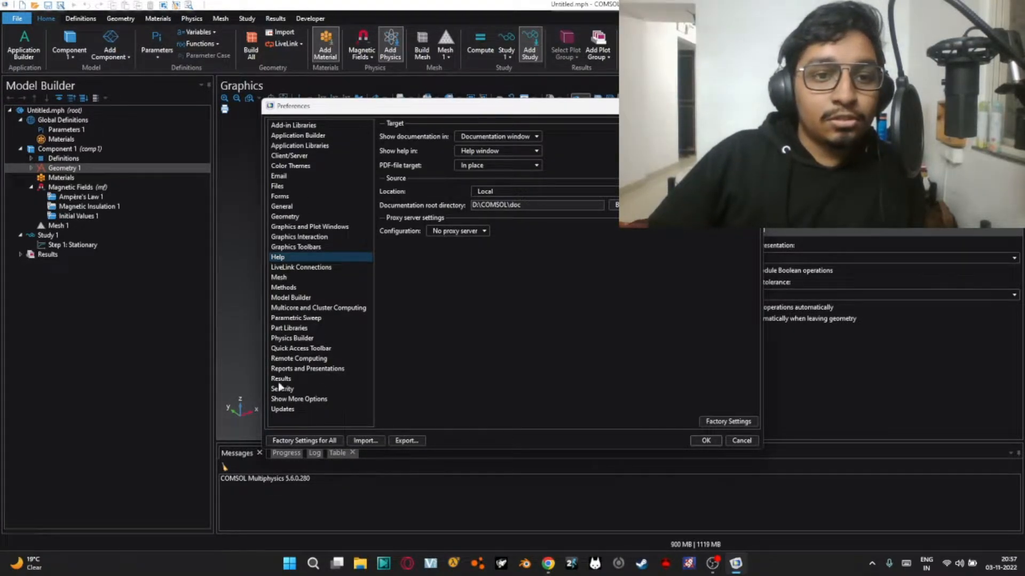
# Set the desktop color theme to Light in the color theme preferences
pyautogui.click(296, 206)
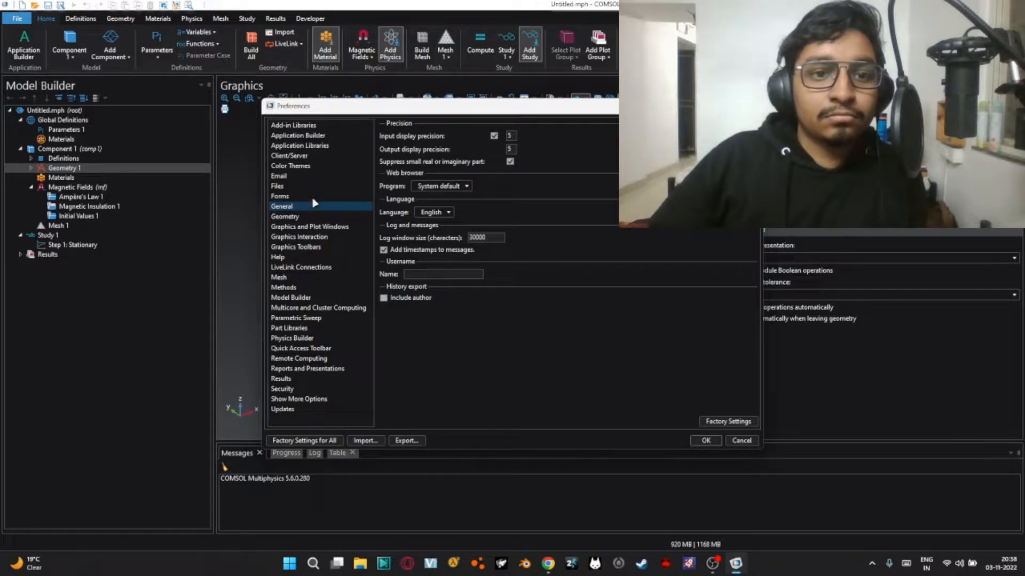
pyautogui.click(310, 167)
pyautogui.click(472, 137)
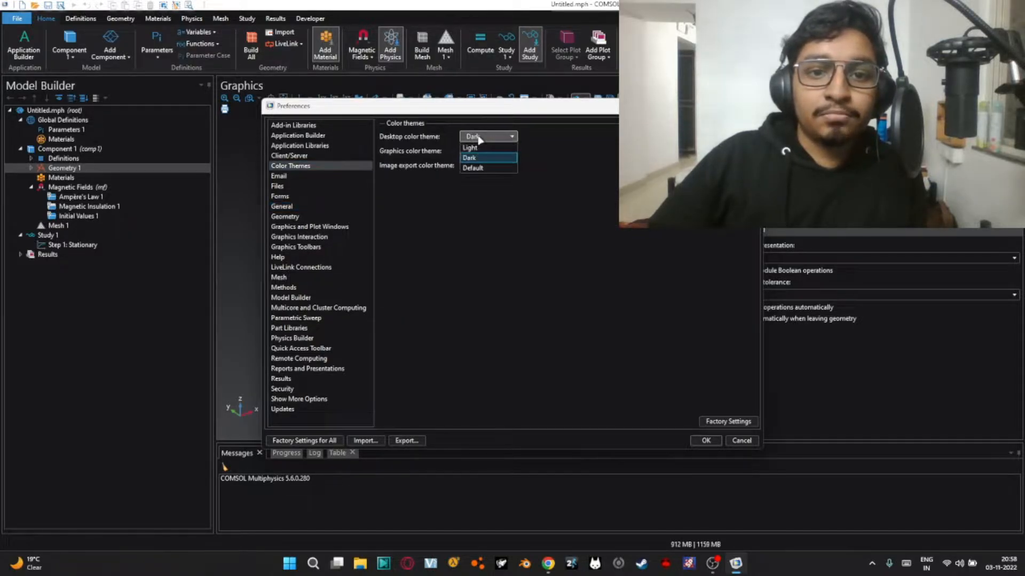
pyautogui.click(477, 148)
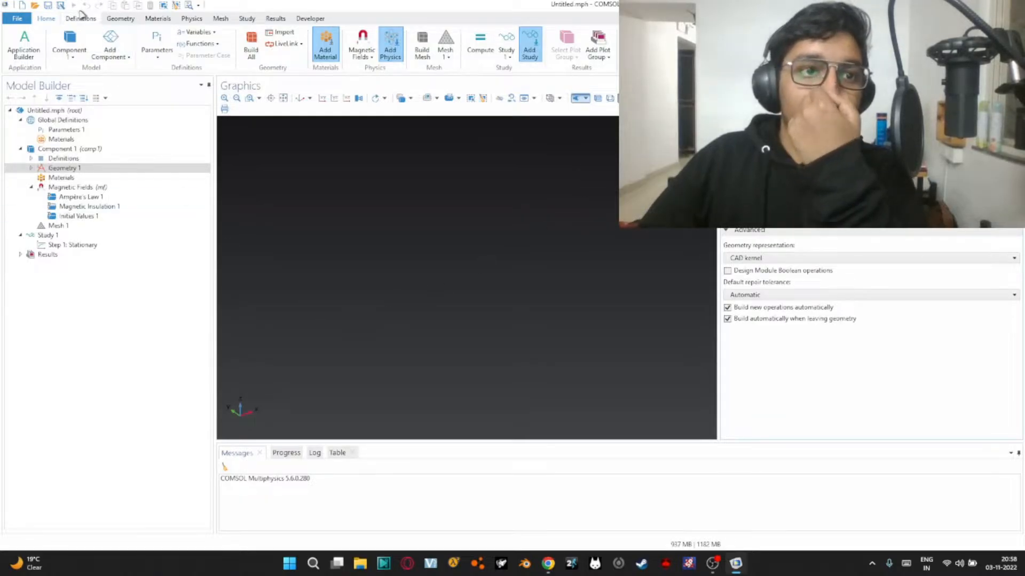
# Reopen the preferences and set both the graphics color theme and the image export color theme to Light
pyautogui.click(20, 19)
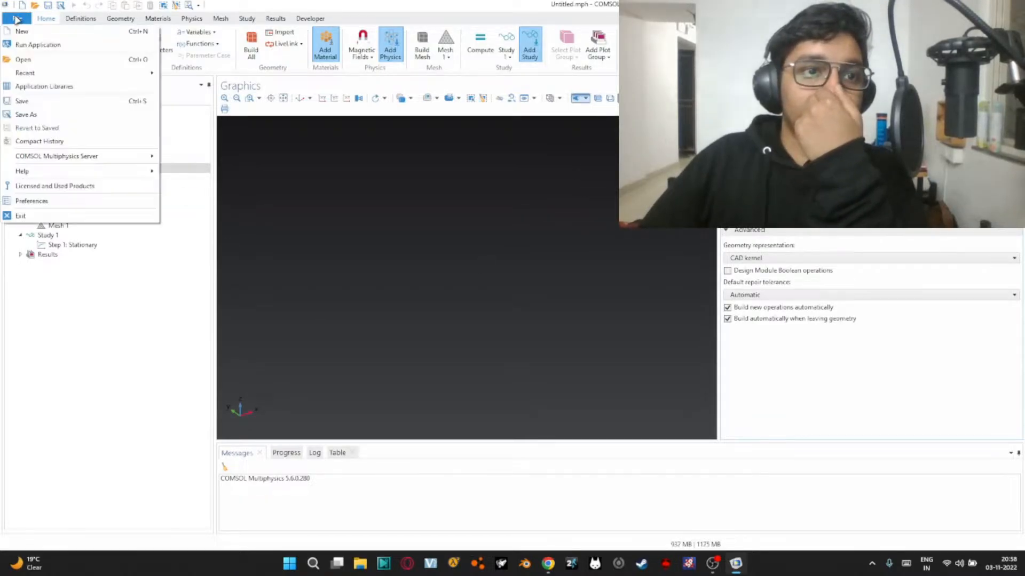
pyautogui.click(56, 21)
pyautogui.click(14, 19)
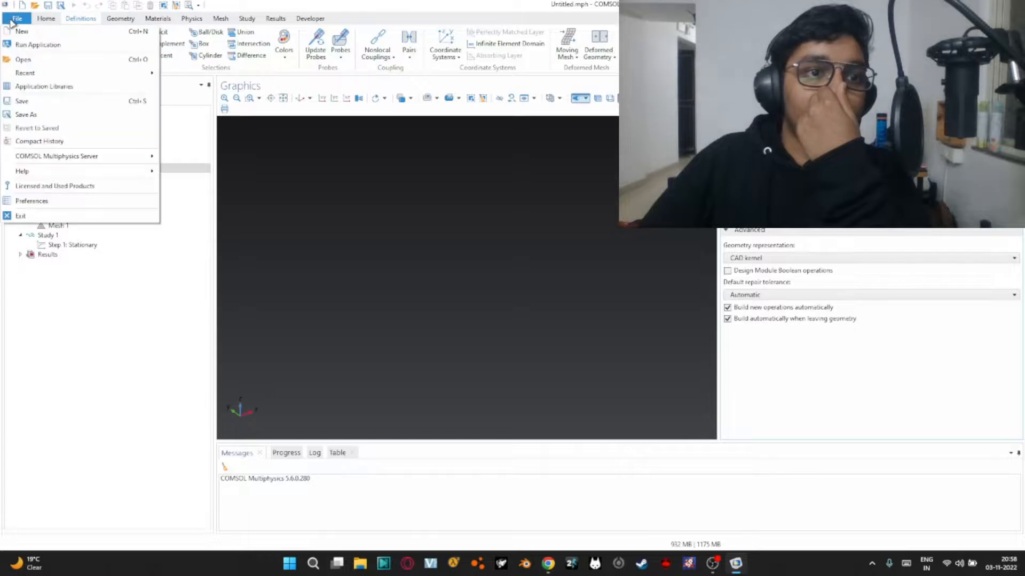
pyautogui.click(96, 201)
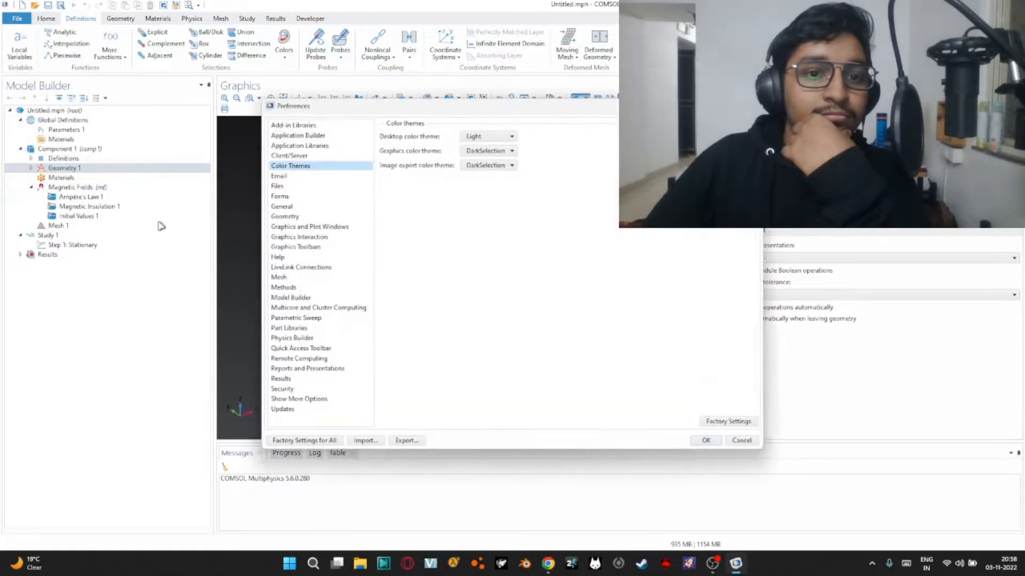
pyautogui.click(507, 151)
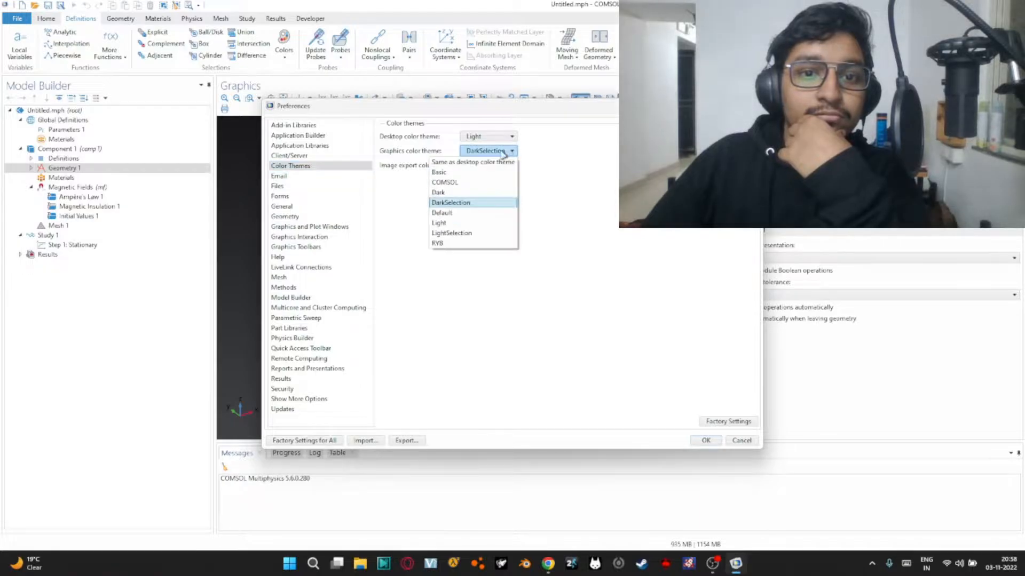
pyautogui.click(500, 163)
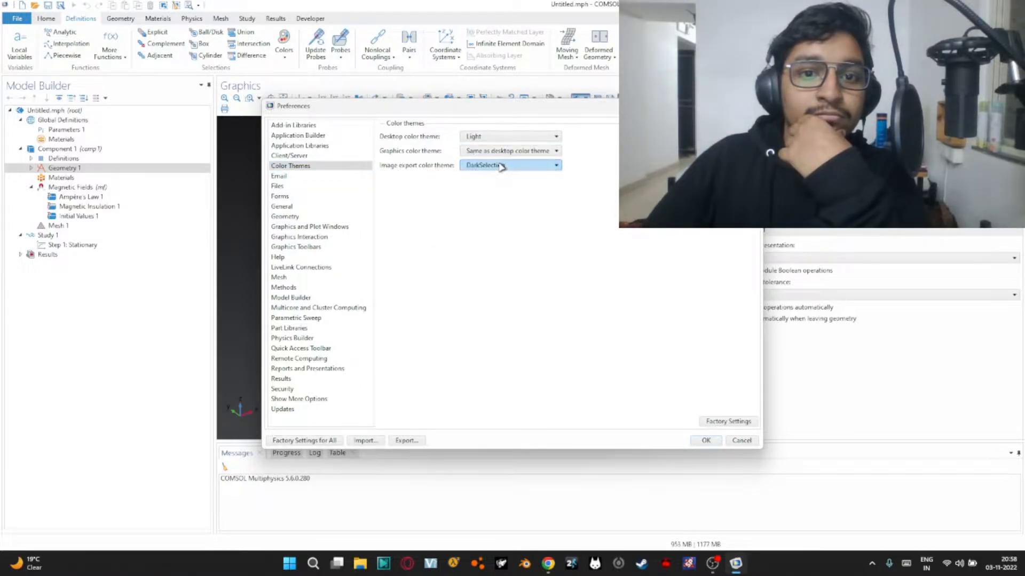
pyautogui.click(504, 151)
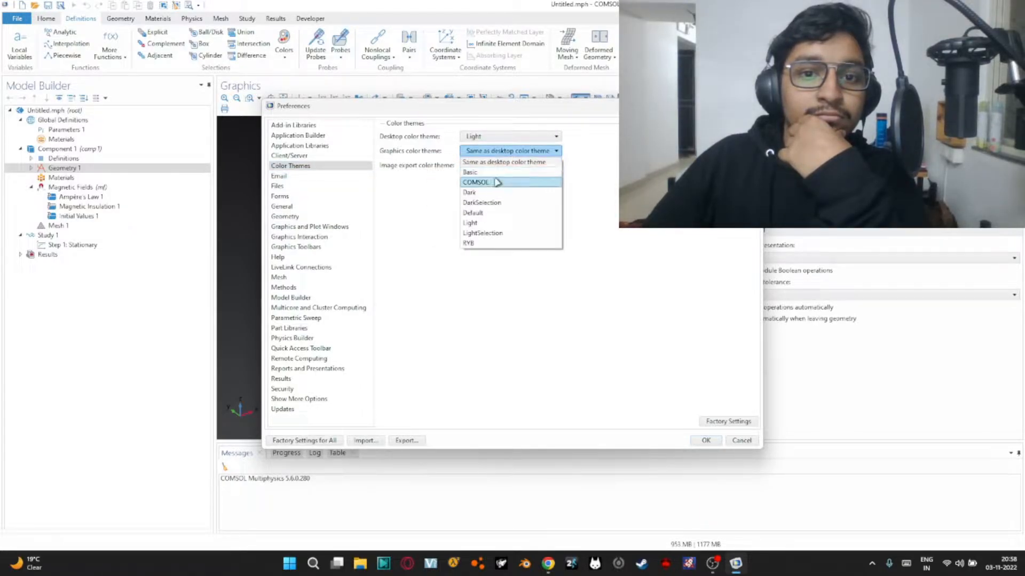
pyautogui.click(471, 223)
pyautogui.click(503, 168)
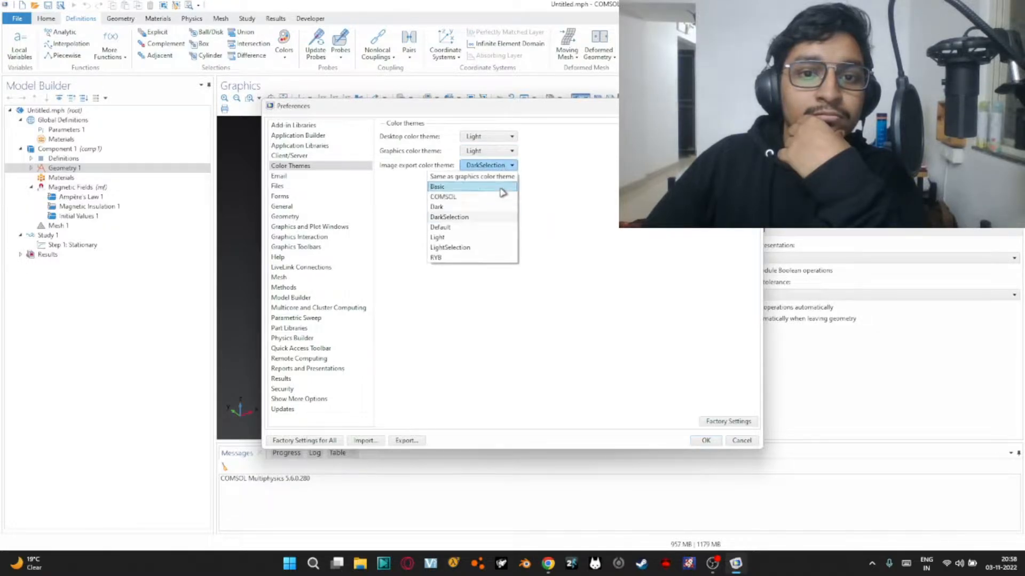
pyautogui.click(481, 238)
pyautogui.click(703, 440)
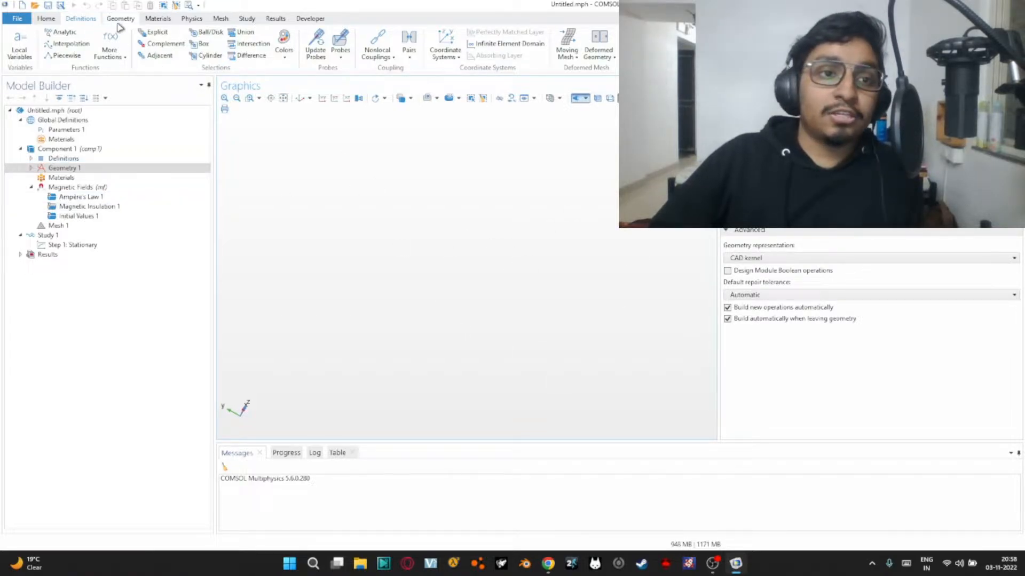
# Try adding a default block to the geometry and building it, and undo both operations
pyautogui.click(134, 18)
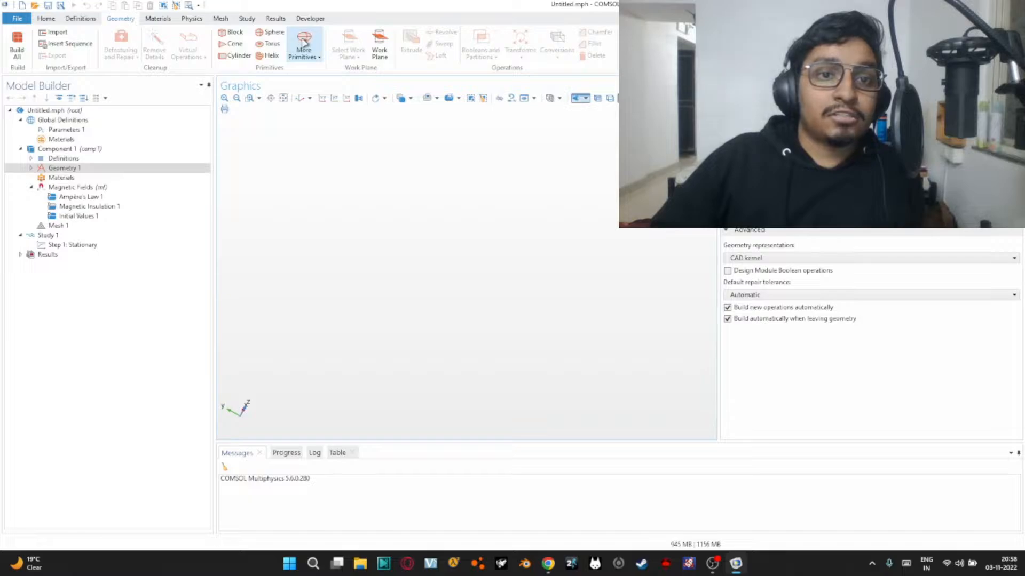
pyautogui.click(235, 33)
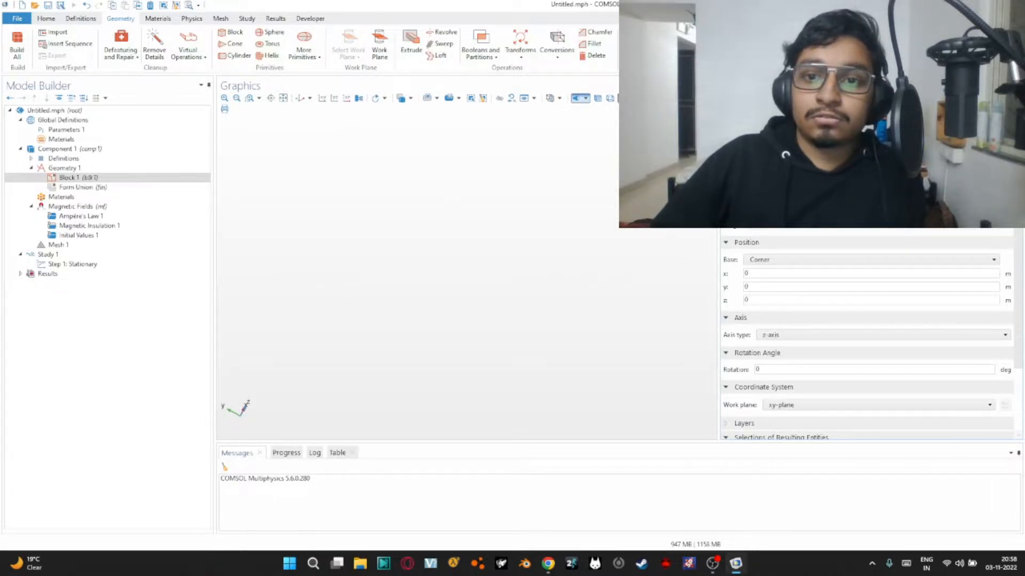
pyautogui.click(299, 99)
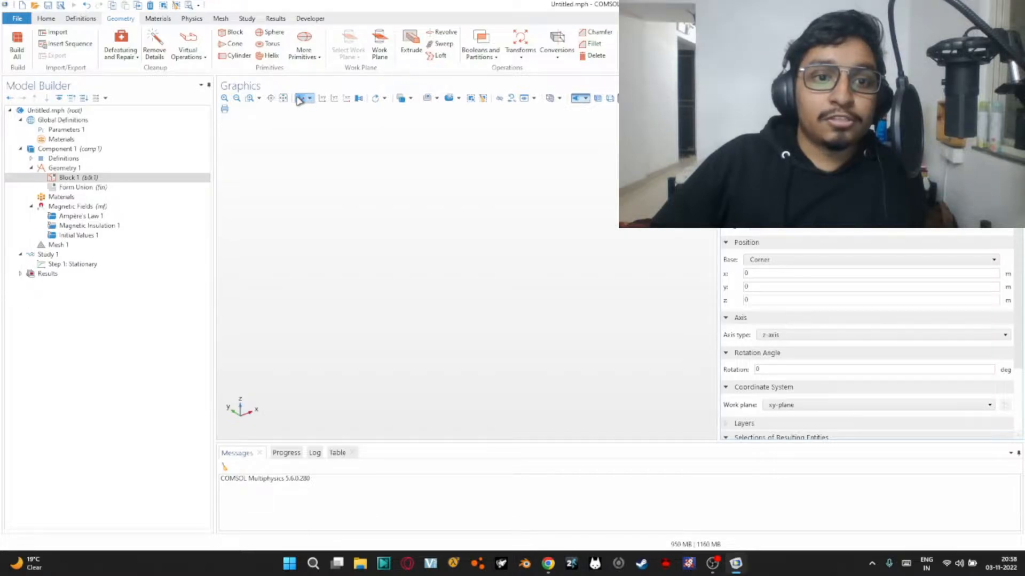
pyautogui.click(91, 181)
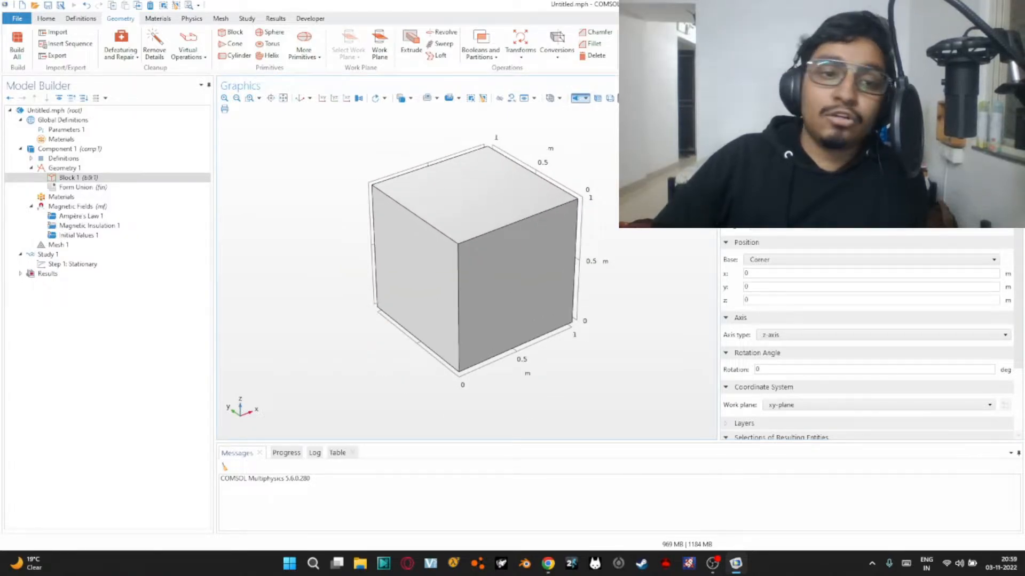
pyautogui.click(109, 178)
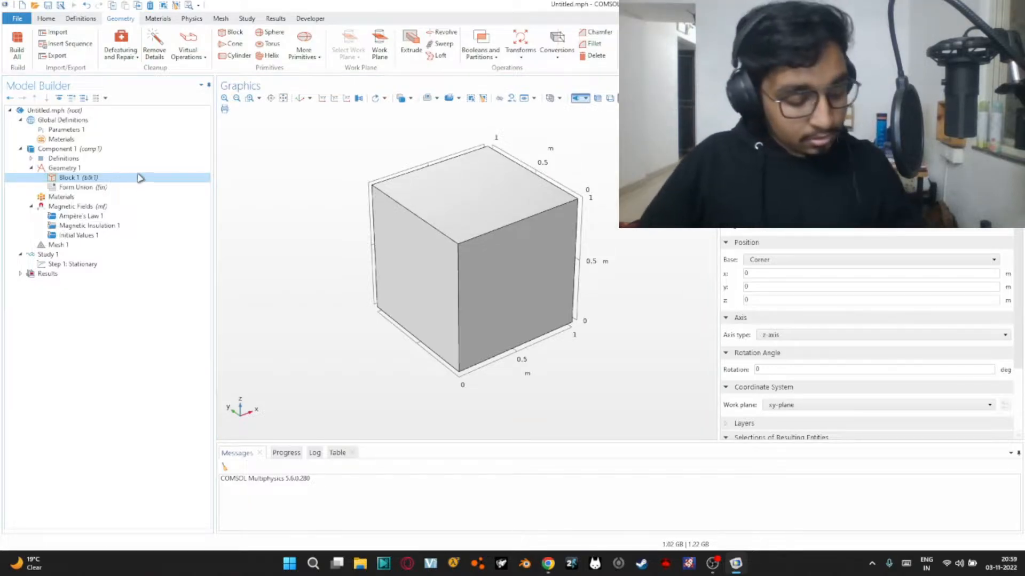
pyautogui.hotkey('ctrl', 'z')
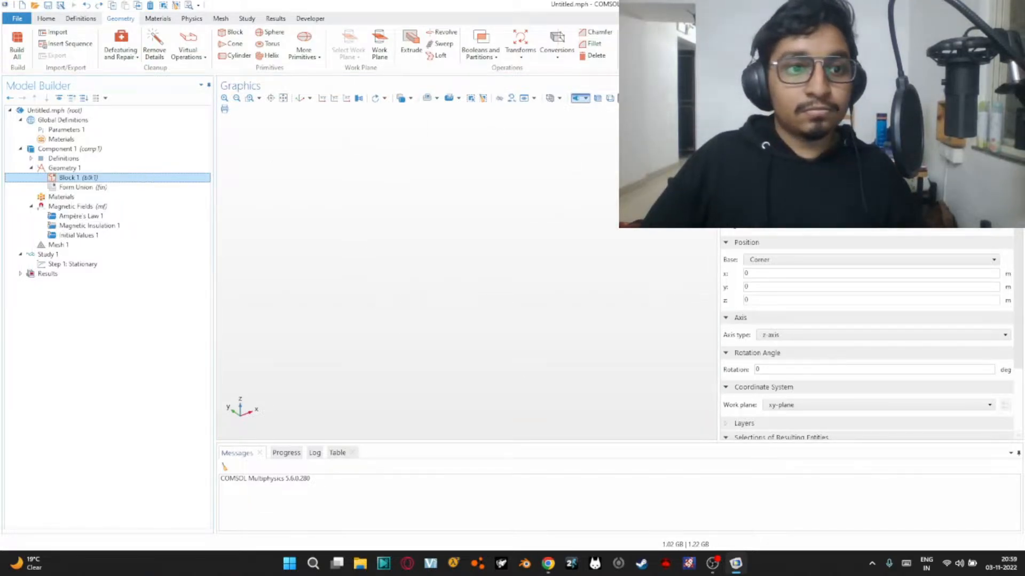
pyautogui.hotkey('ctrl', 'z')
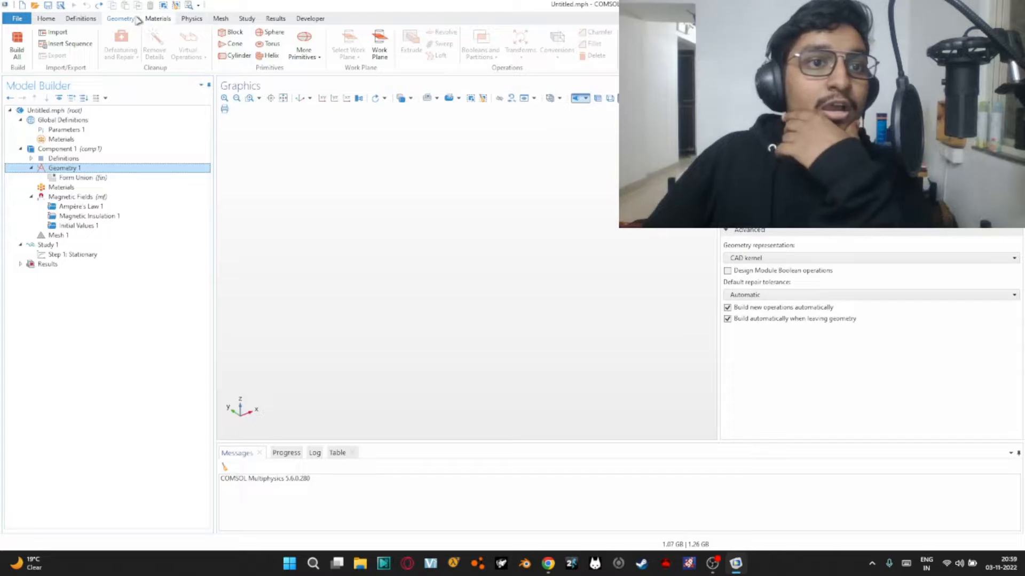
# Add a work plane to Geometry 1 and open its plane geometry for sketching
pyautogui.click(378, 49)
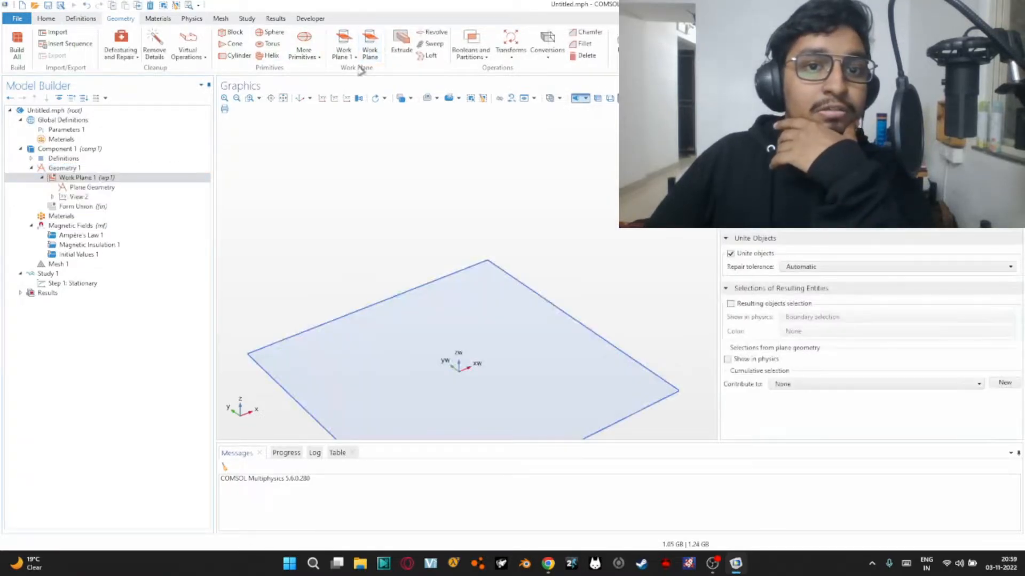
pyautogui.click(101, 189)
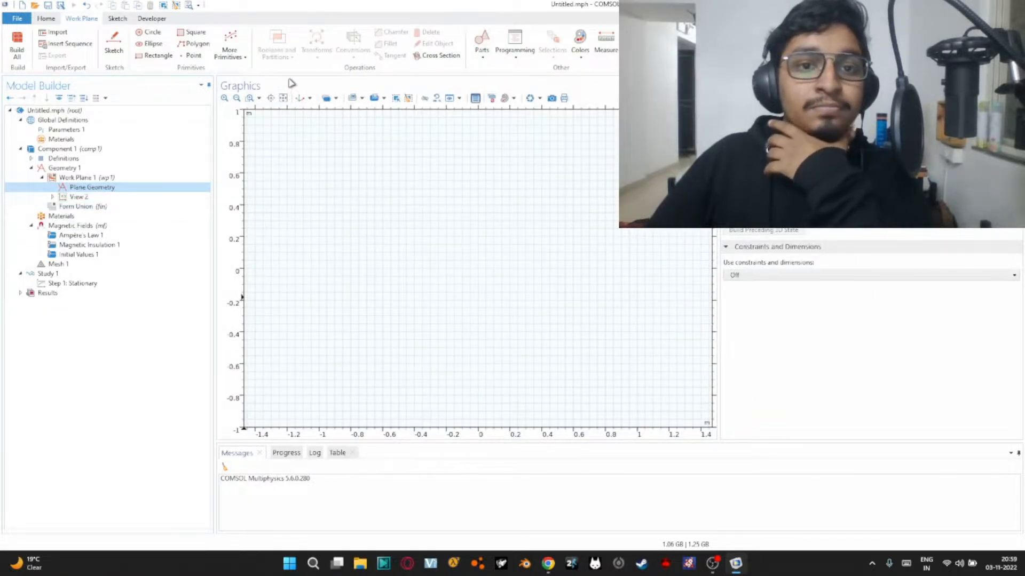
pyautogui.click(118, 19)
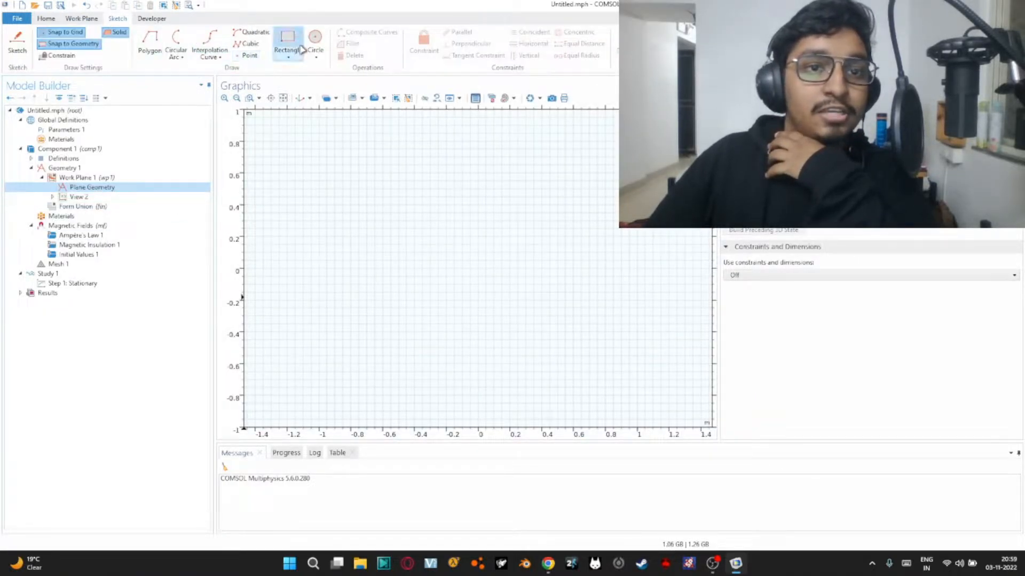
# Set the length unit of Geometry 1 to mm
pyautogui.click(69, 159)
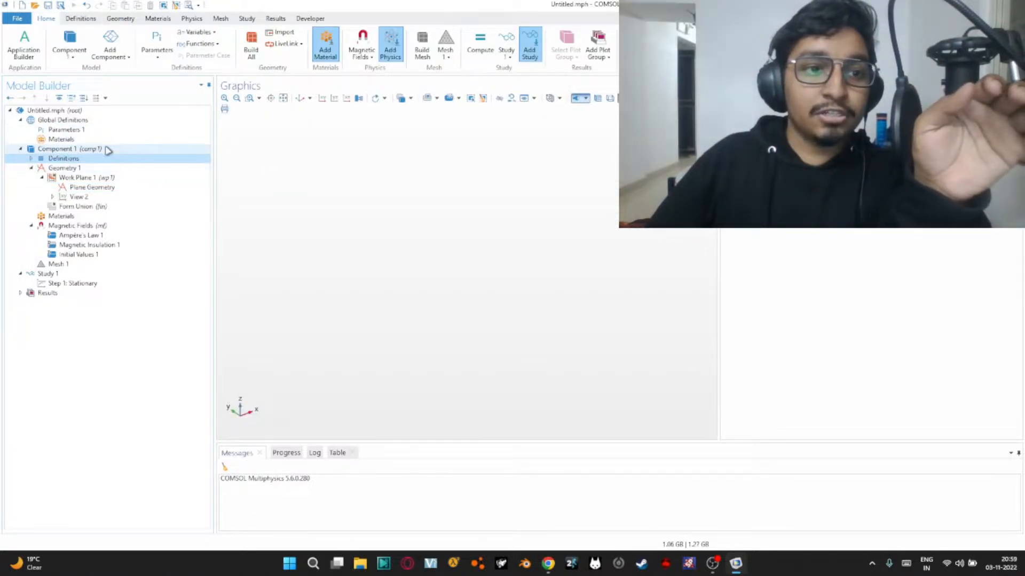
pyautogui.click(99, 168)
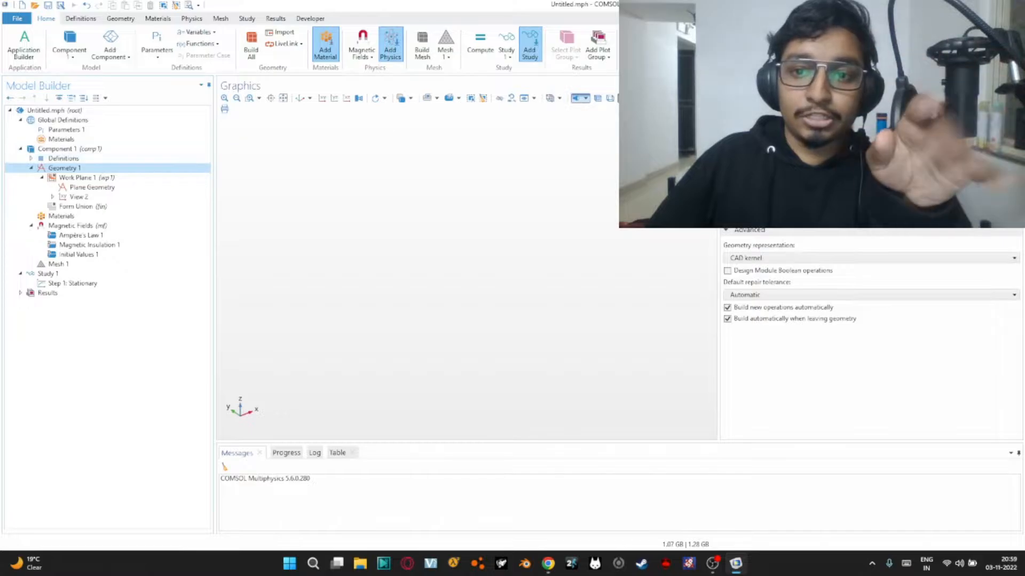
pyautogui.click(768, 190)
pyautogui.click(757, 257)
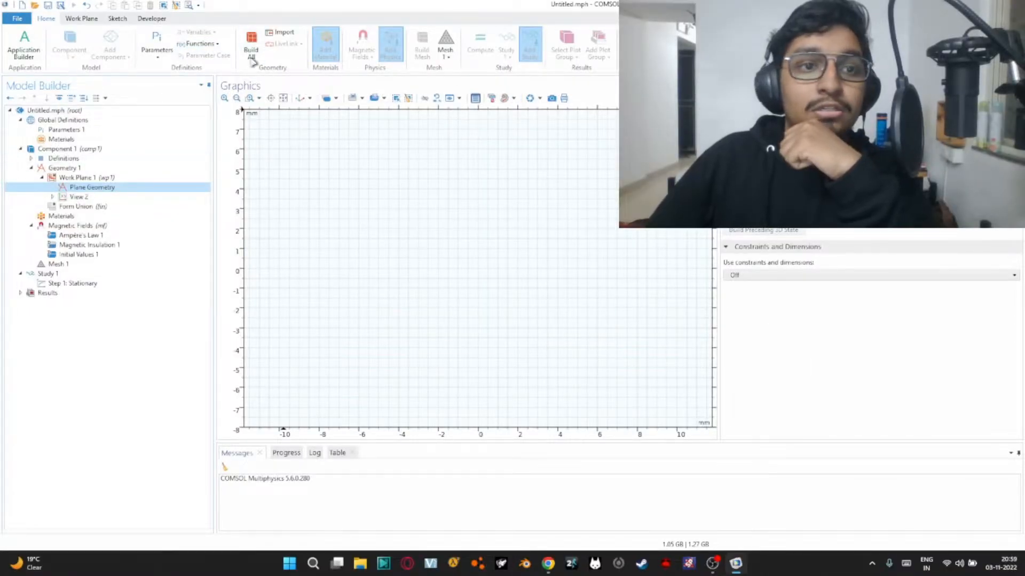
# Sketch a square with sides of about 2 mm, centred on the origin of the work plane
pyautogui.click(117, 18)
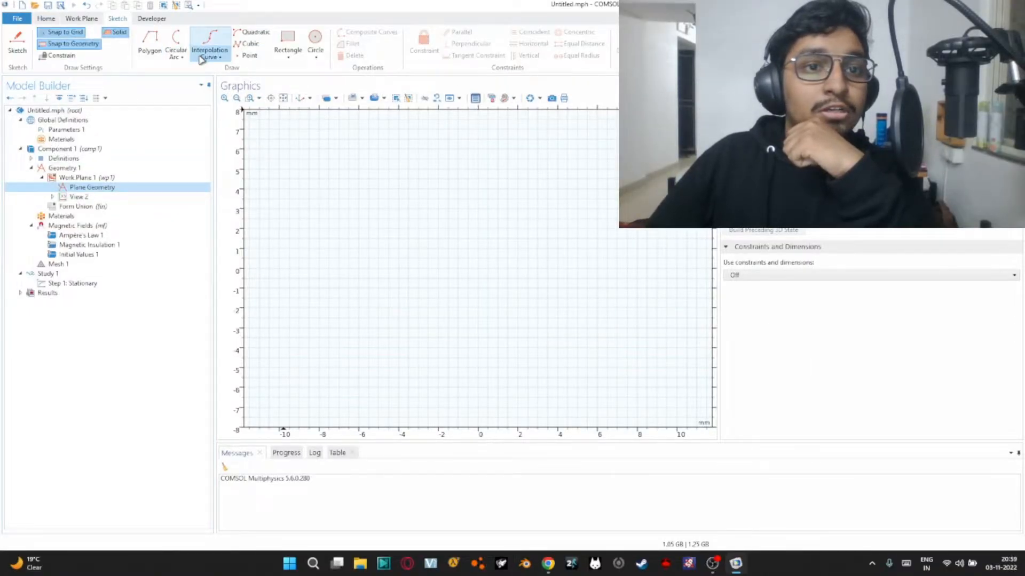
pyautogui.click(289, 56)
pyautogui.click(282, 82)
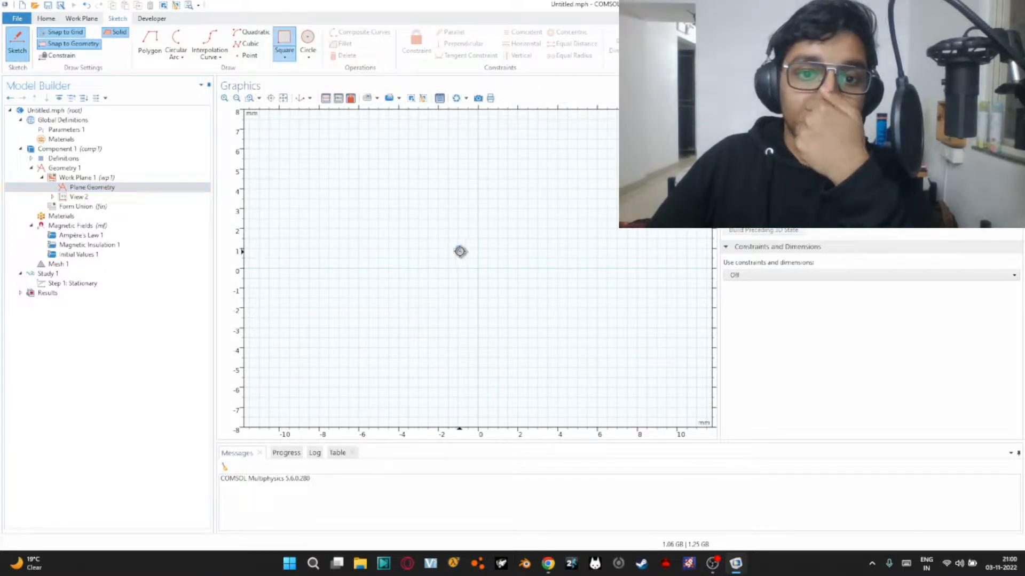
pyautogui.moveTo(460, 252); pyautogui.dragTo(498, 290)
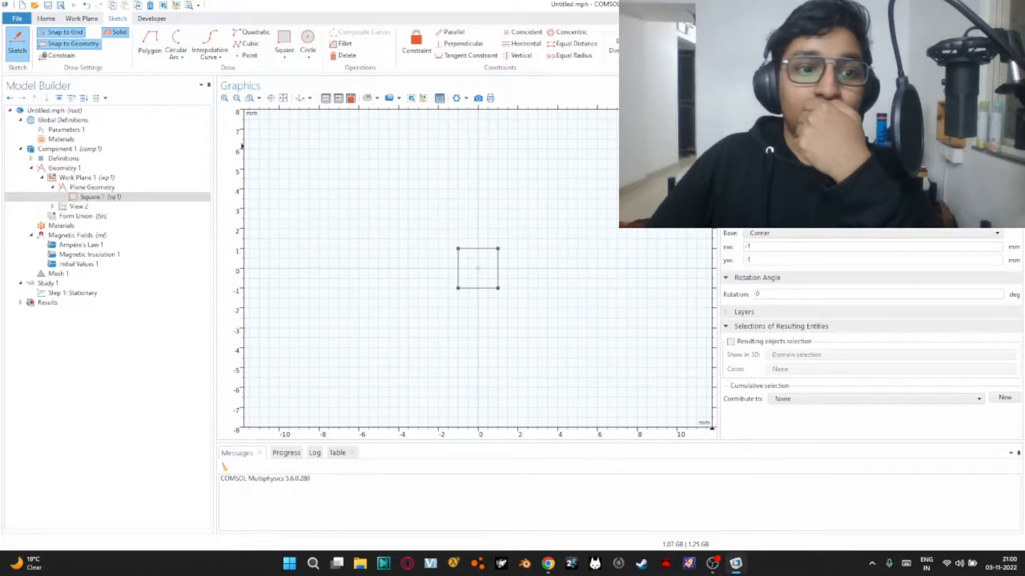
# Build Work Plane 1 so its square is generated in the 3D geometry
pyautogui.click(131, 177)
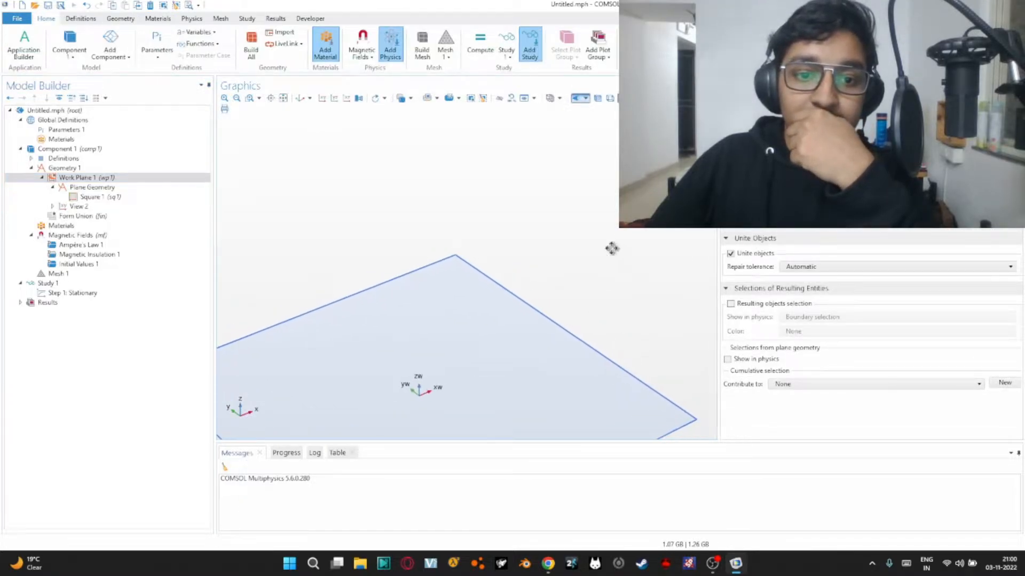
pyautogui.scroll(2, 612, 247)
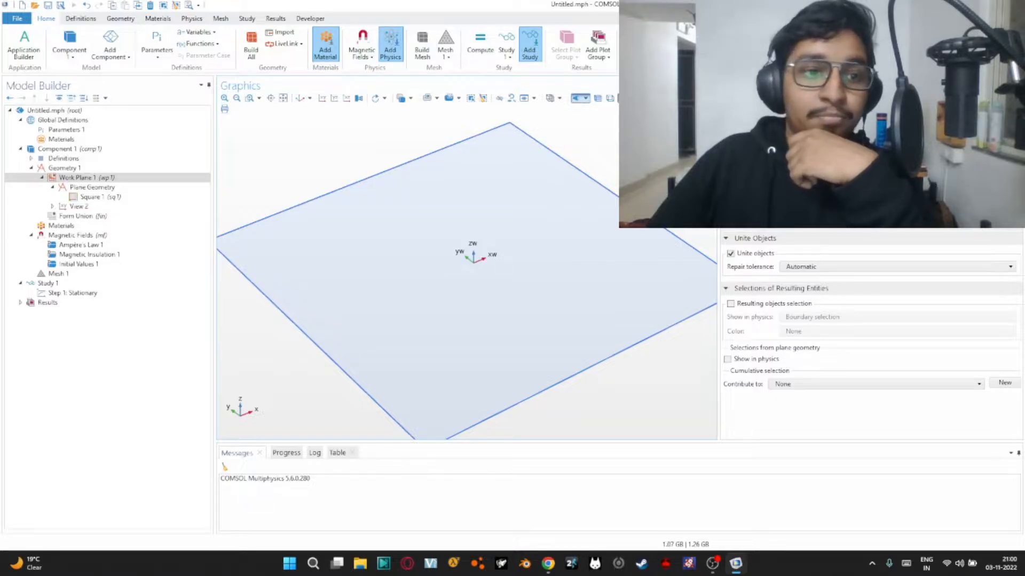
pyautogui.press('F8')
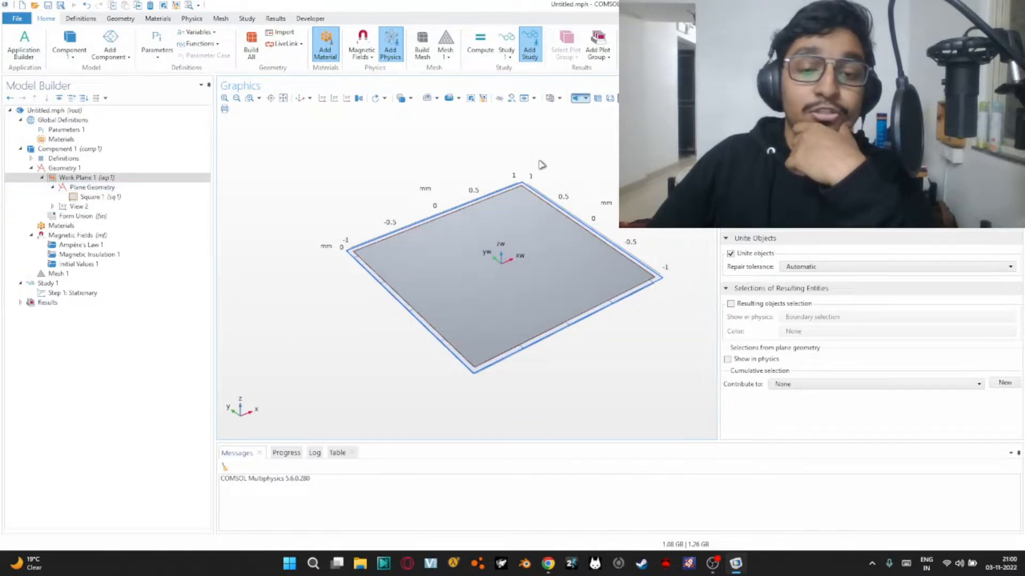
# Extrude the square of Work Plane 1 by a distance of 2 mm and build the extrusion
pyautogui.click(149, 188)
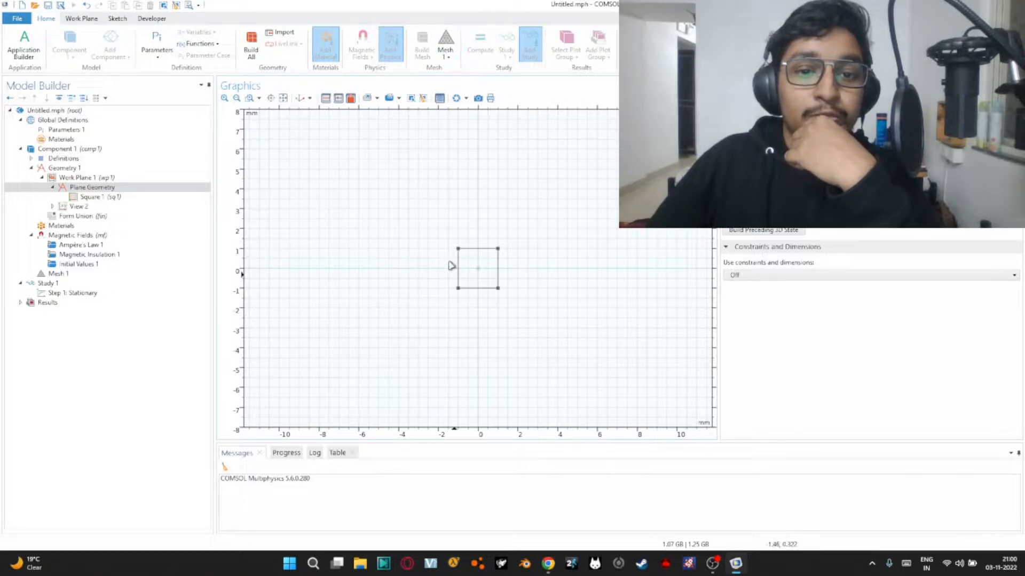
pyautogui.click(113, 180)
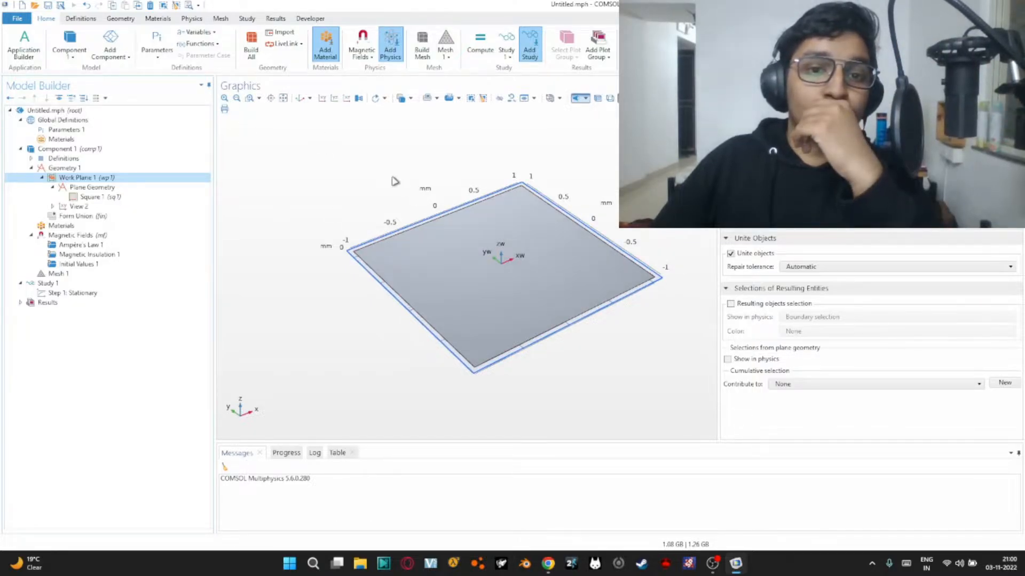
pyautogui.scroll(-3, 394, 182)
pyautogui.moveTo(342, 175); pyautogui.dragTo(334, 231, button='right')
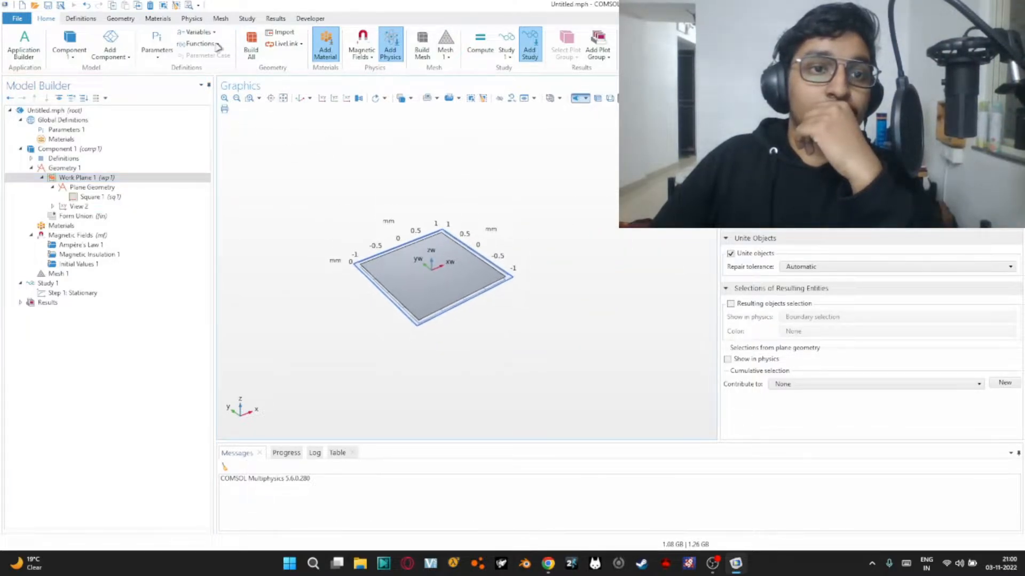
pyautogui.click(135, 19)
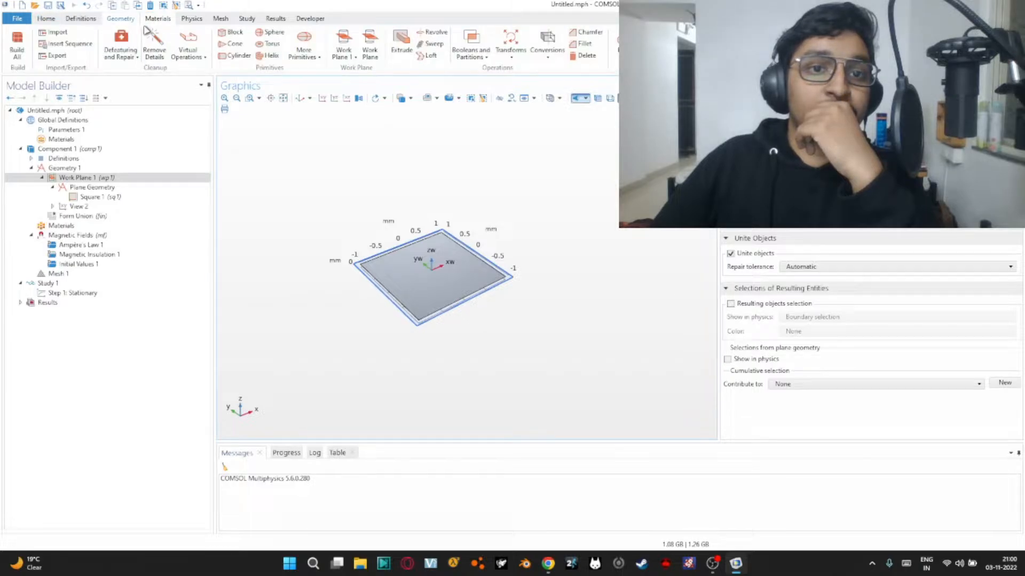
pyautogui.click(402, 37)
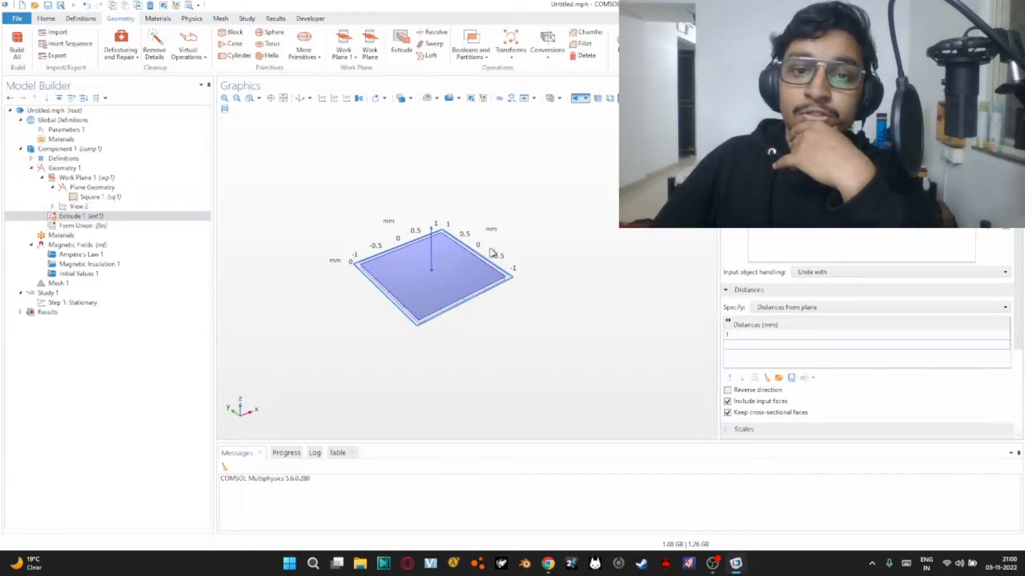
pyautogui.click(428, 257)
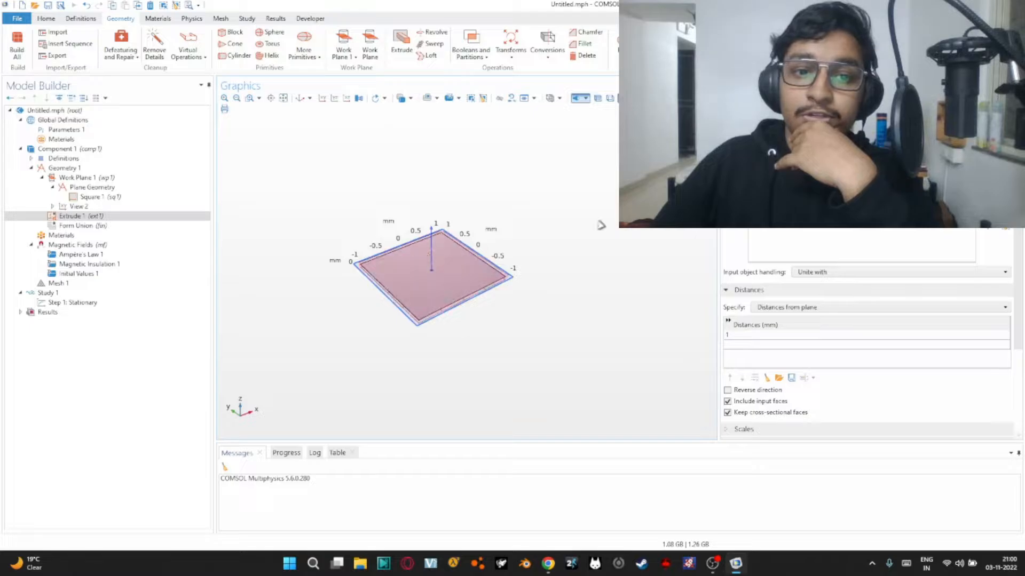
pyautogui.click(439, 272)
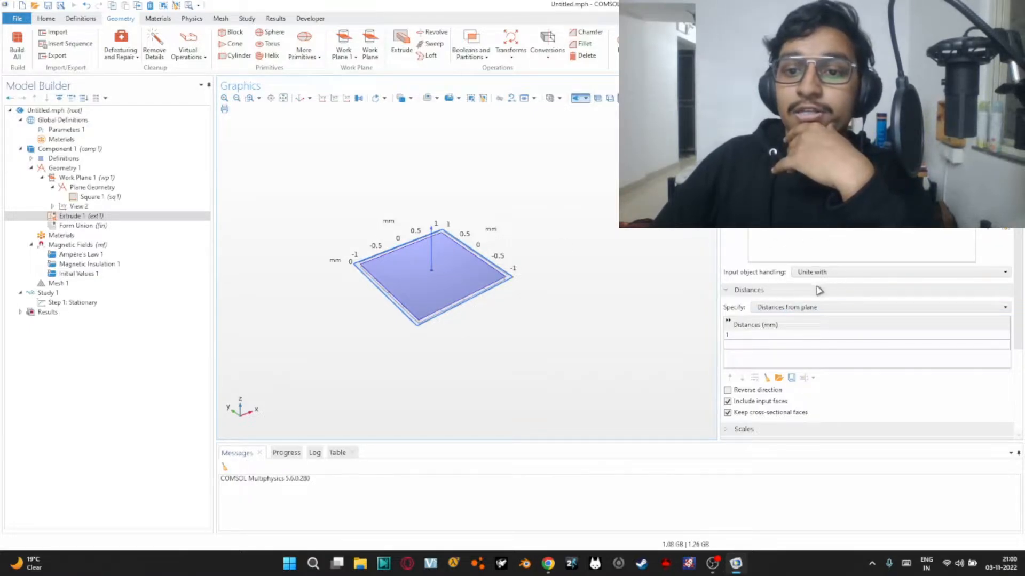
pyautogui.click(746, 337)
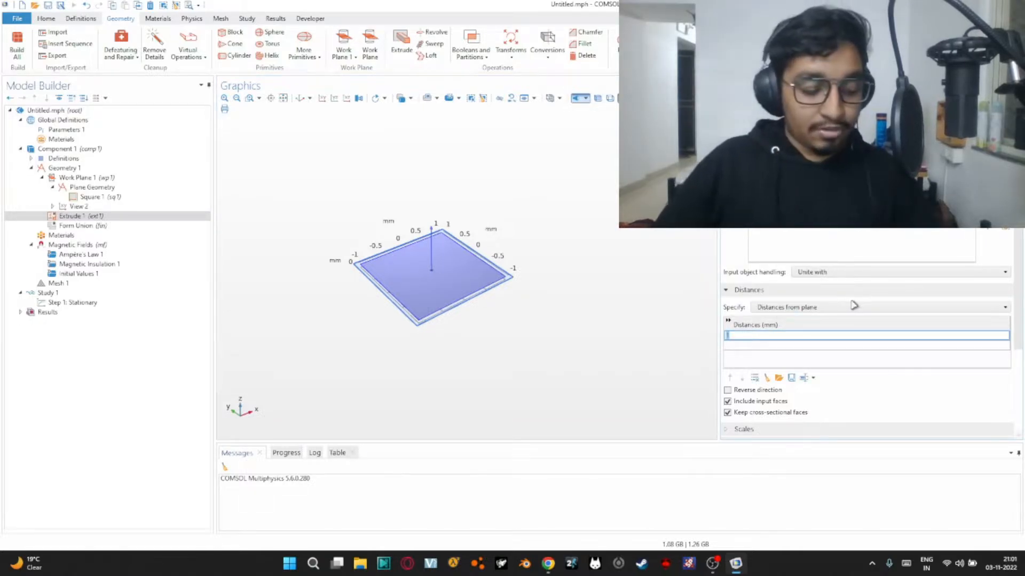
pyautogui.write('2')
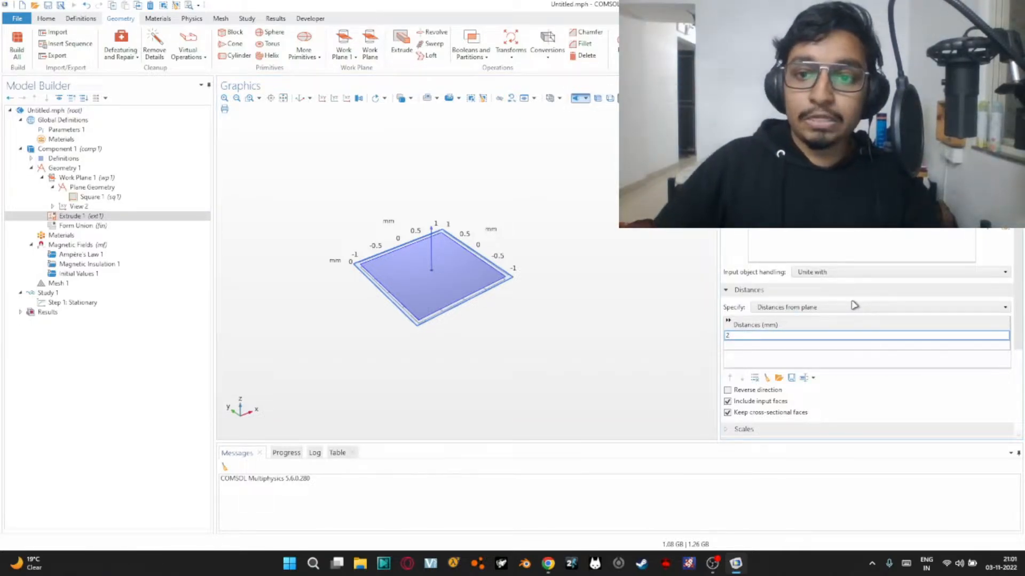
pyautogui.press('F7')
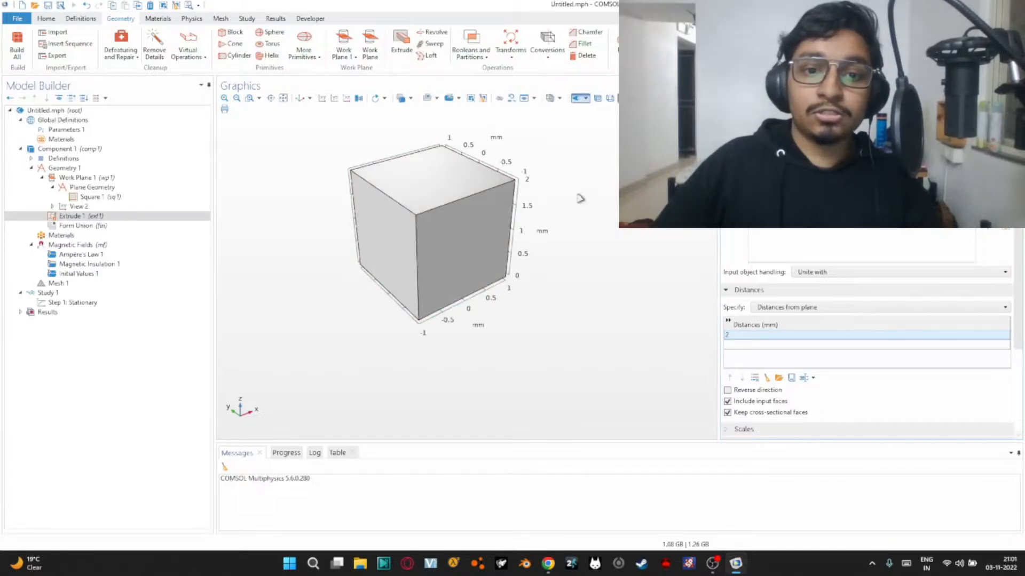
pyautogui.moveTo(602, 263); pyautogui.dragTo(624, 241)
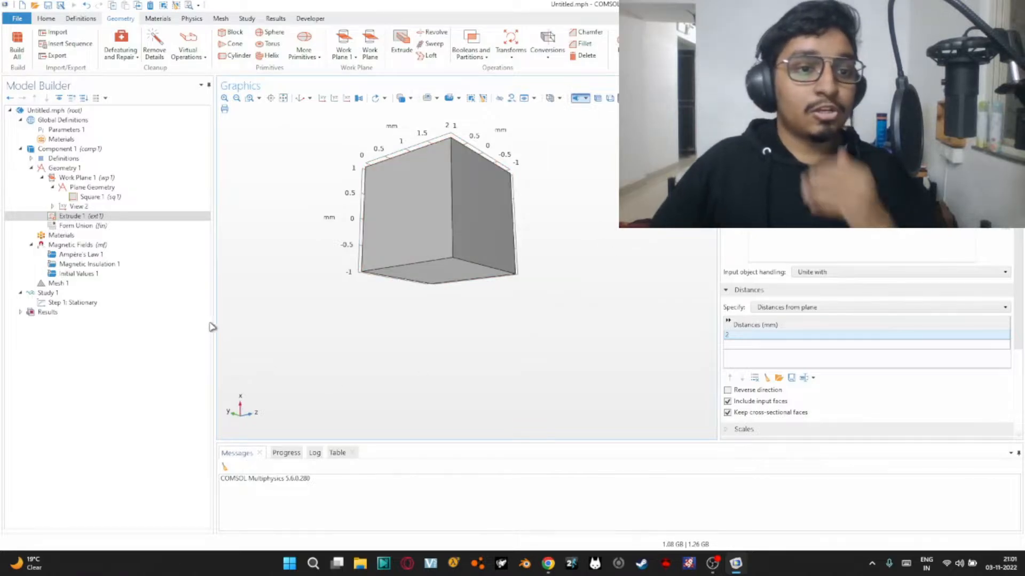
pyautogui.moveTo(588, 237); pyautogui.dragTo(608, 284)
pyautogui.moveTo(505, 259); pyautogui.dragTo(370, 128)
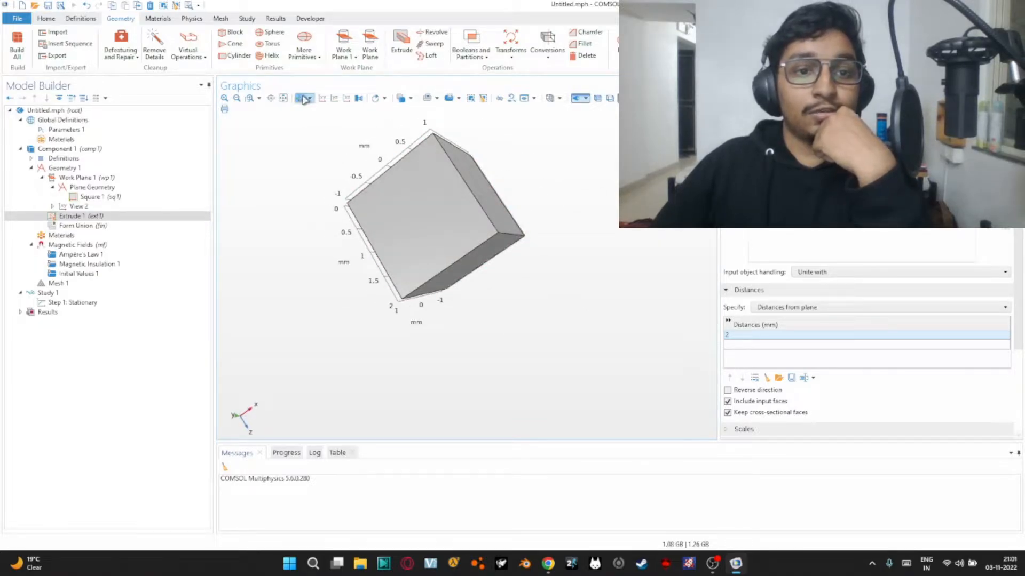
pyautogui.click(300, 99)
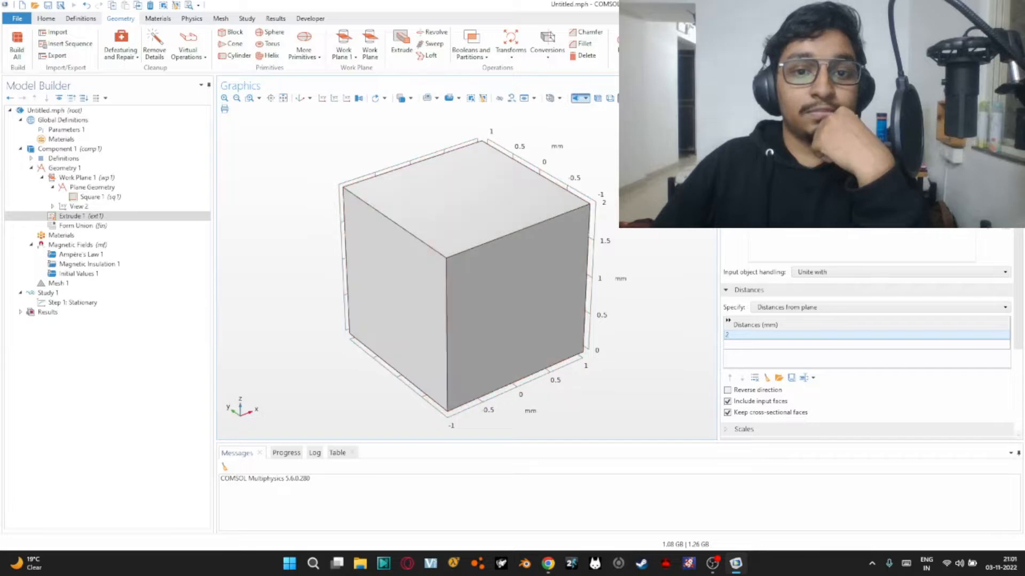
# Add a second work plane to Geometry 1, parallel to the cube's base and offset about 0.5 mm below it
pyautogui.click(94, 169)
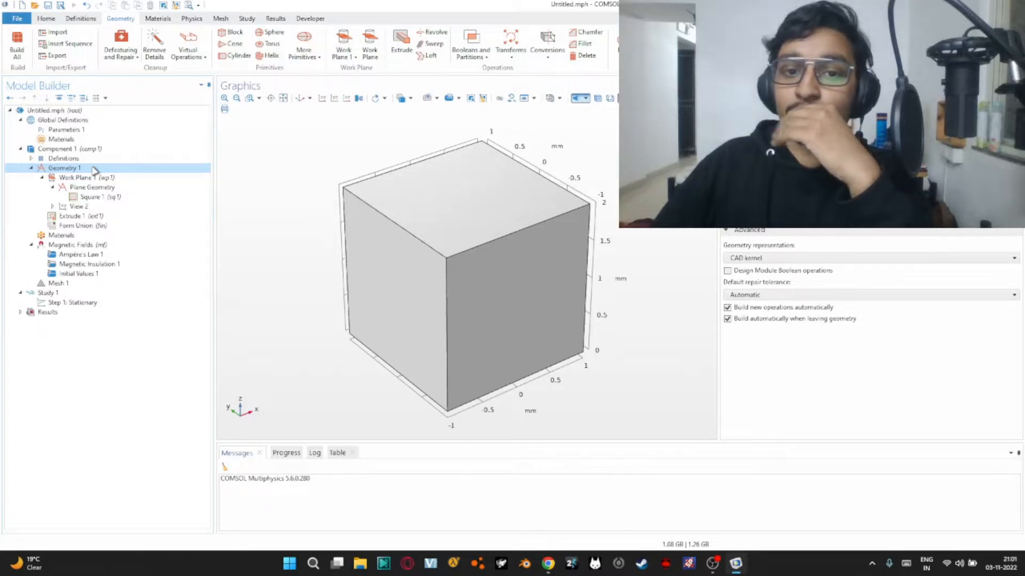
pyautogui.rightClick(95, 169)
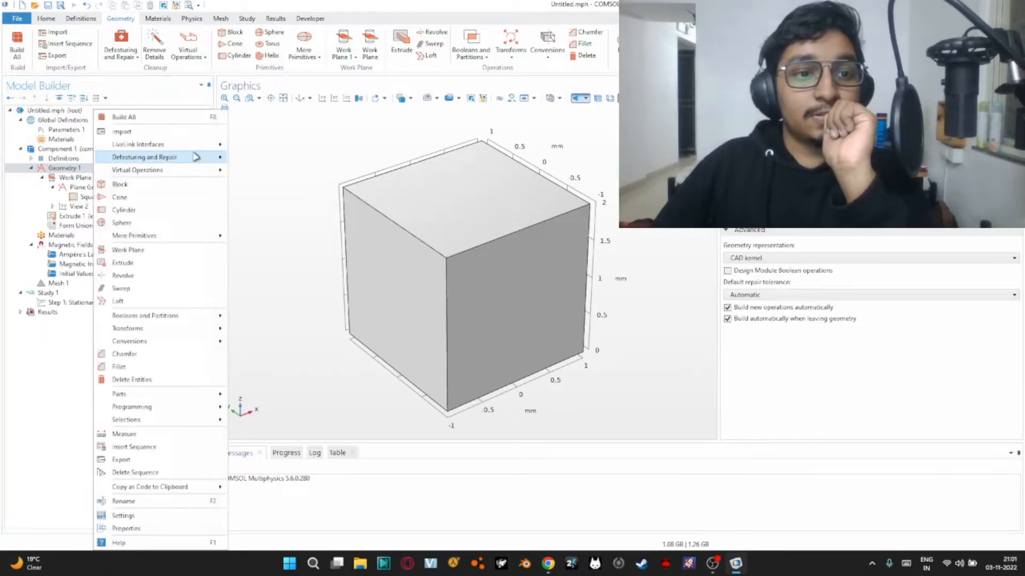
pyautogui.click(165, 19)
pyautogui.click(120, 18)
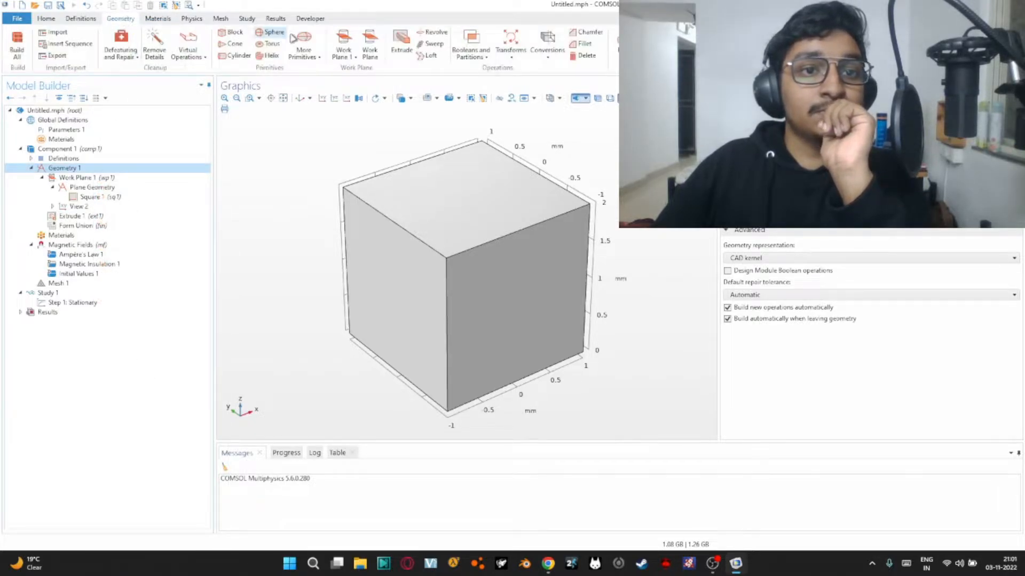
pyautogui.click(370, 51)
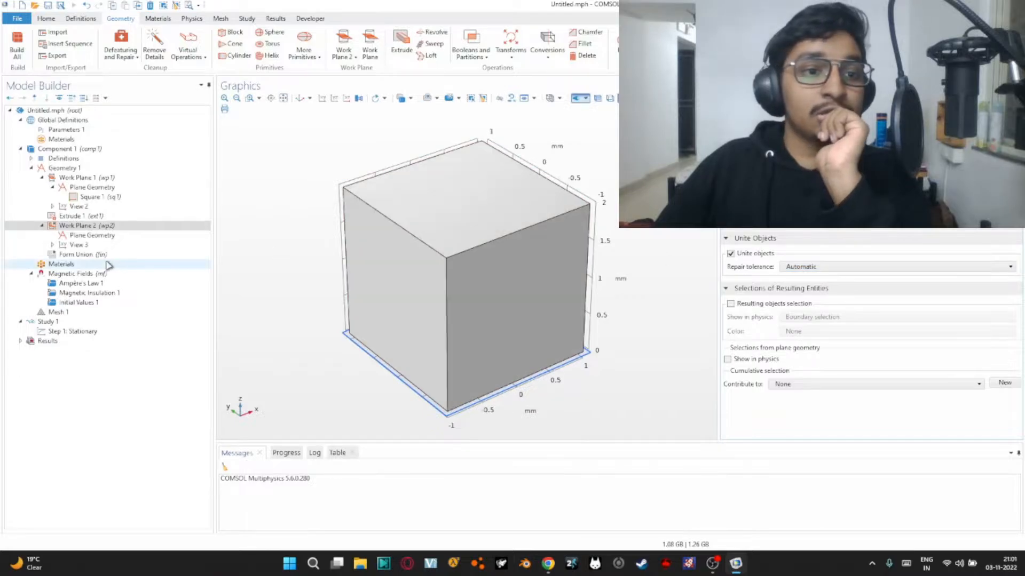
pyautogui.click(96, 227)
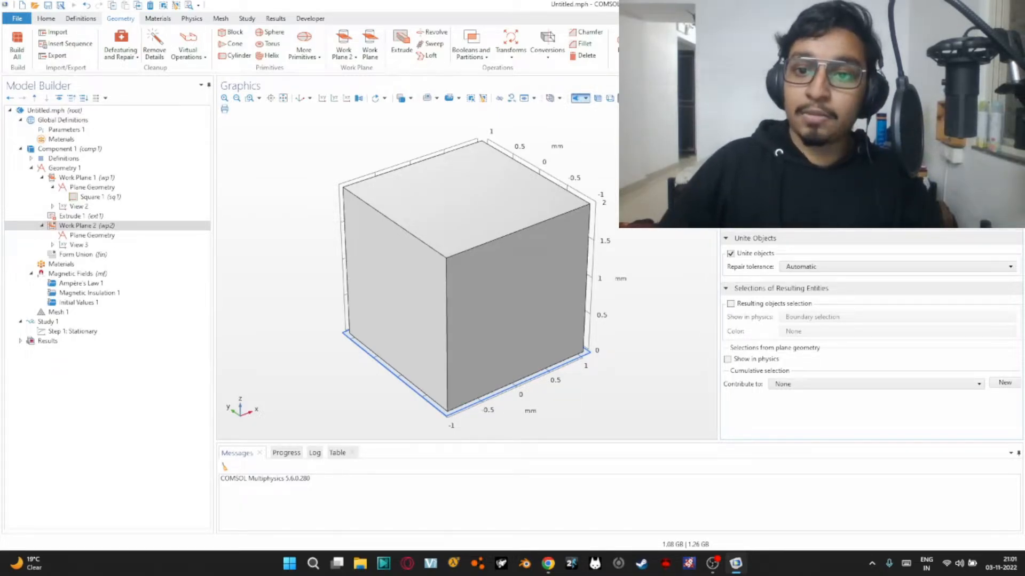
pyautogui.press('F8')
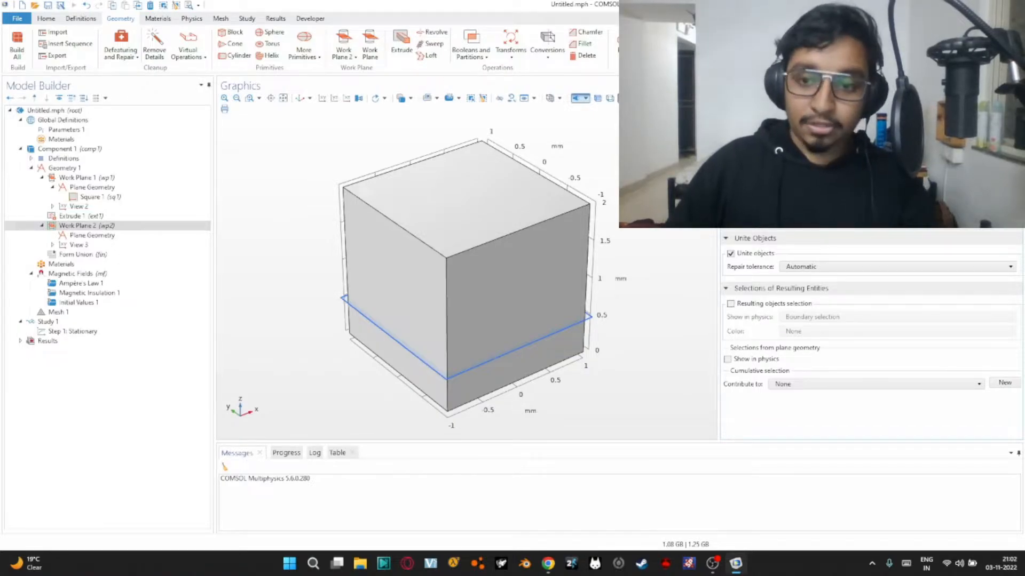
pyautogui.press('F8')
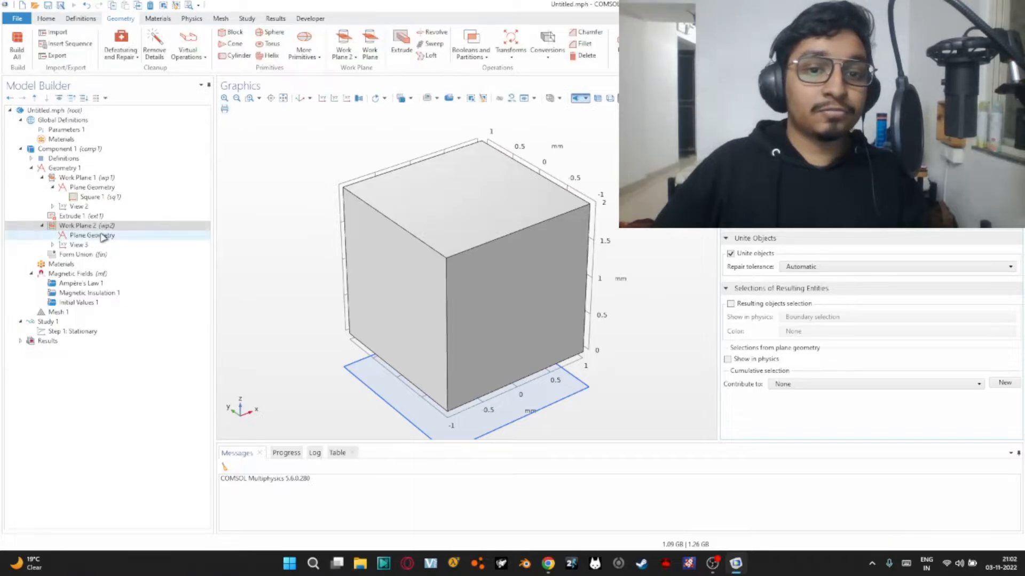
# Sketch a square with 3 mm sides, centred on the origin, in the plane geometry of Work Plane 2
pyautogui.click(119, 237)
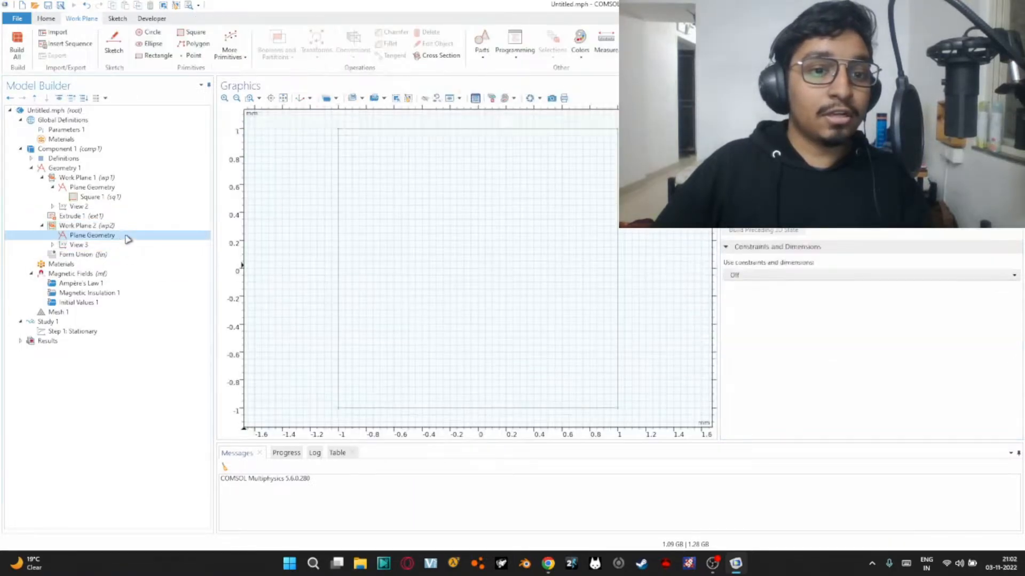
pyautogui.click(236, 99)
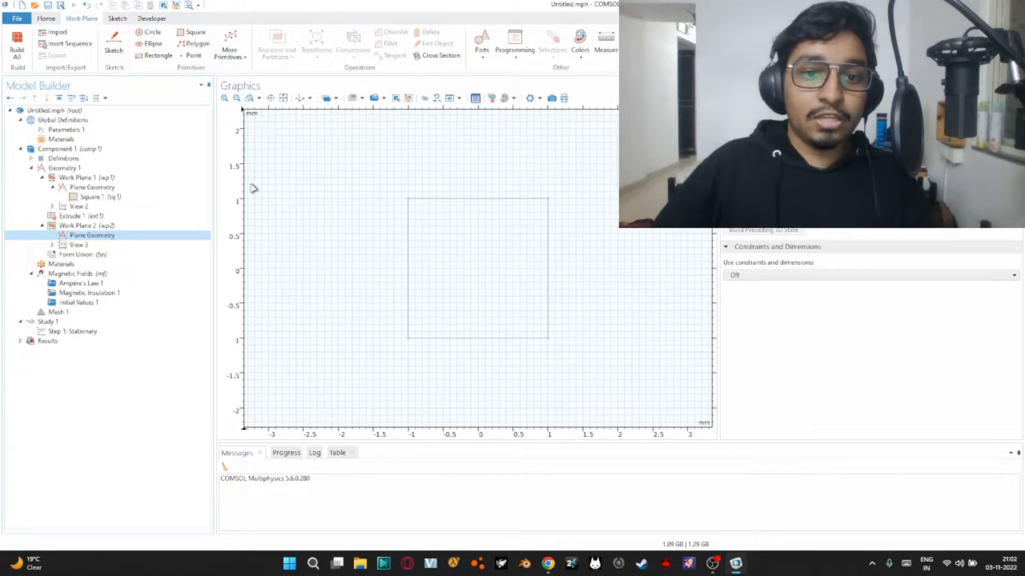
pyautogui.click(192, 34)
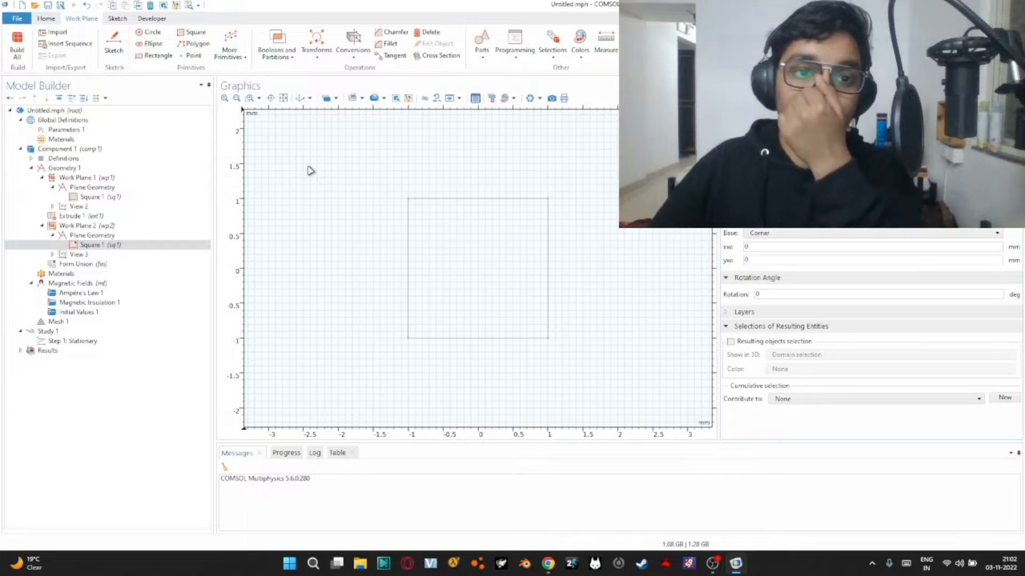
pyautogui.click(117, 18)
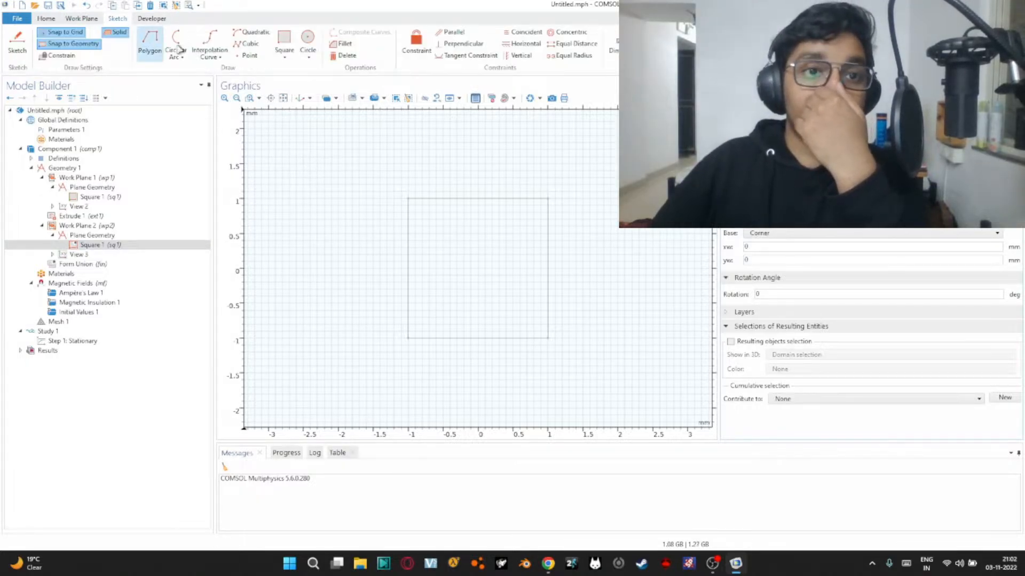
pyautogui.click(285, 40)
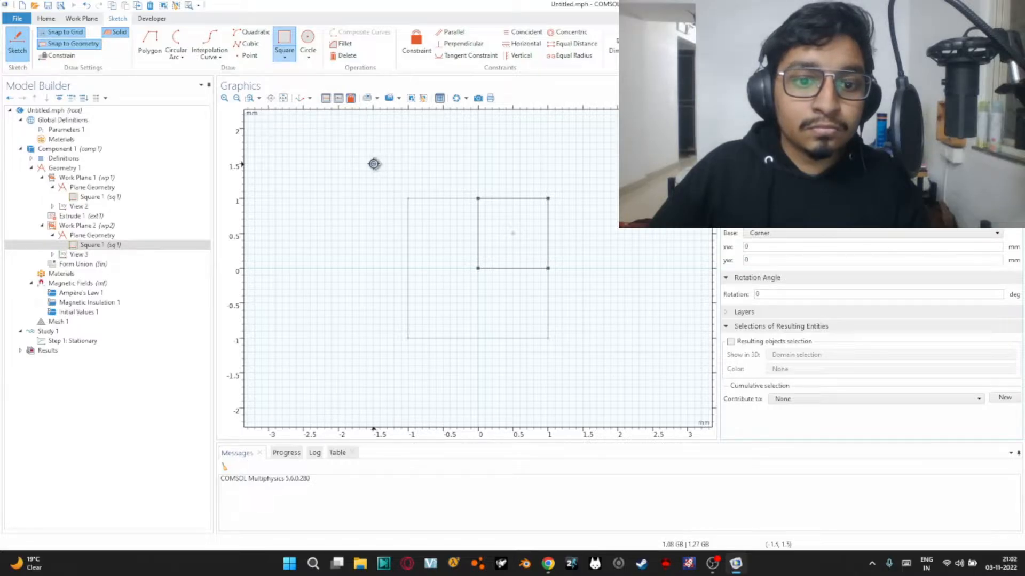
pyautogui.moveTo(374, 164); pyautogui.dragTo(583, 373)
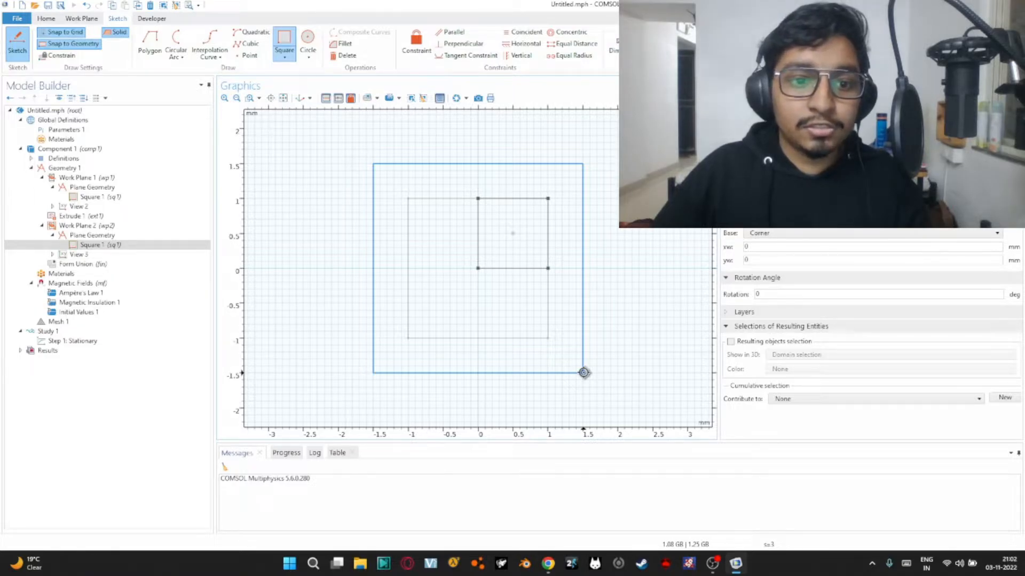
pyautogui.moveTo(584, 373); pyautogui.dragTo(584, 373)
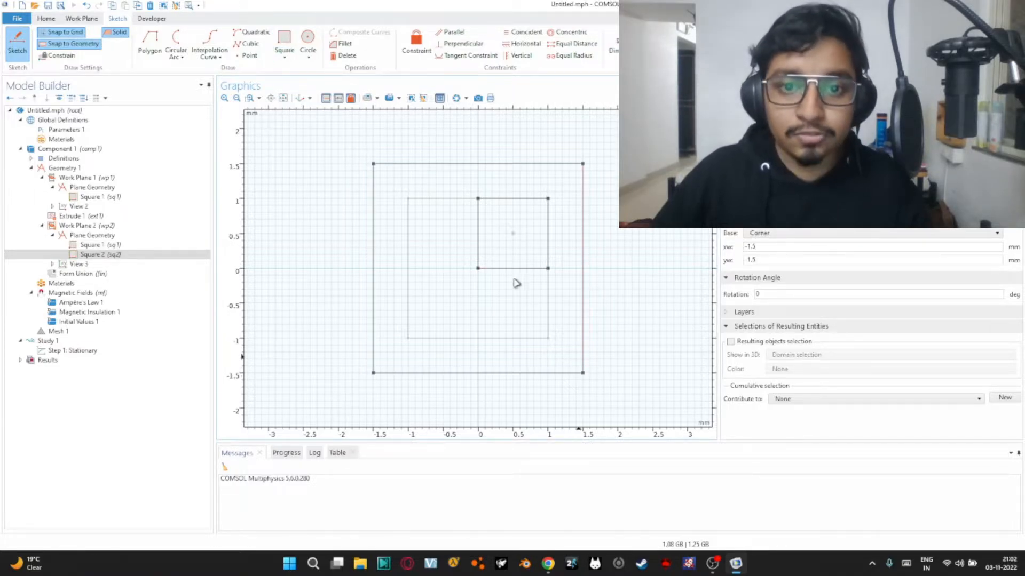
# Delete the extra 1 mm square from the Work Plane 2 sketch and build Work Plane 2
pyautogui.moveTo(460, 182); pyautogui.dragTo(572, 306)
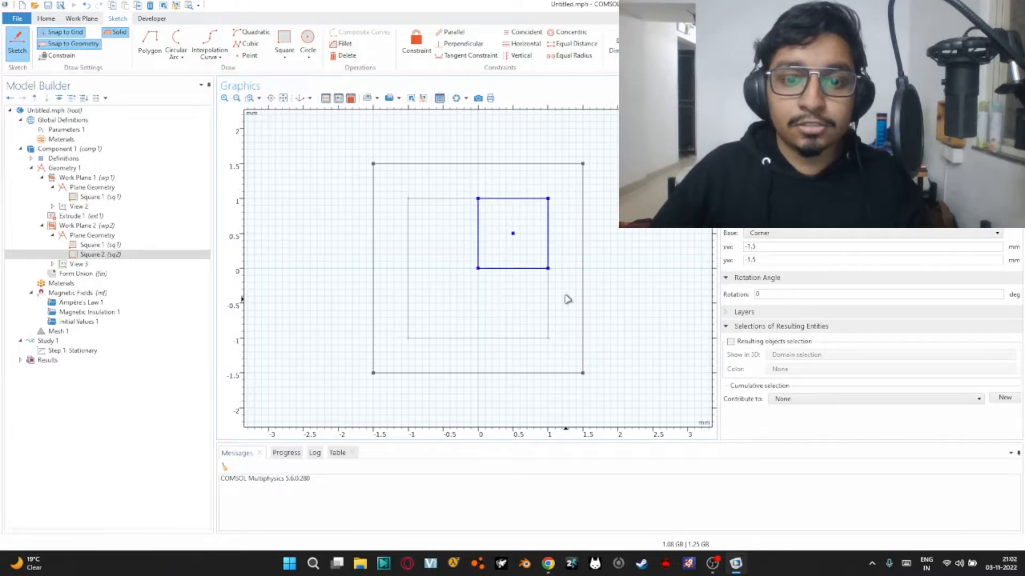
pyautogui.press('Delete')
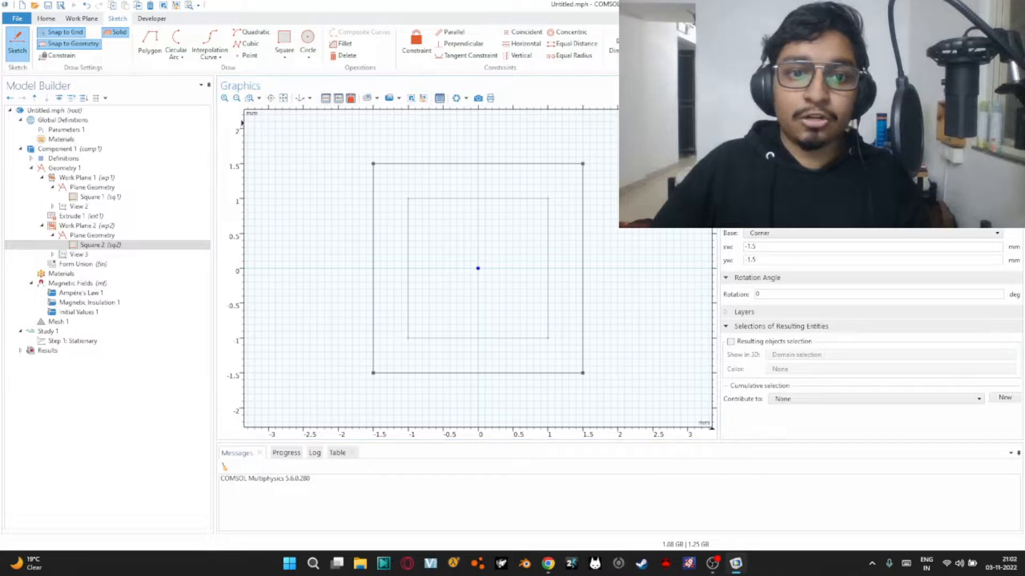
pyautogui.click(106, 235)
pyautogui.click(107, 226)
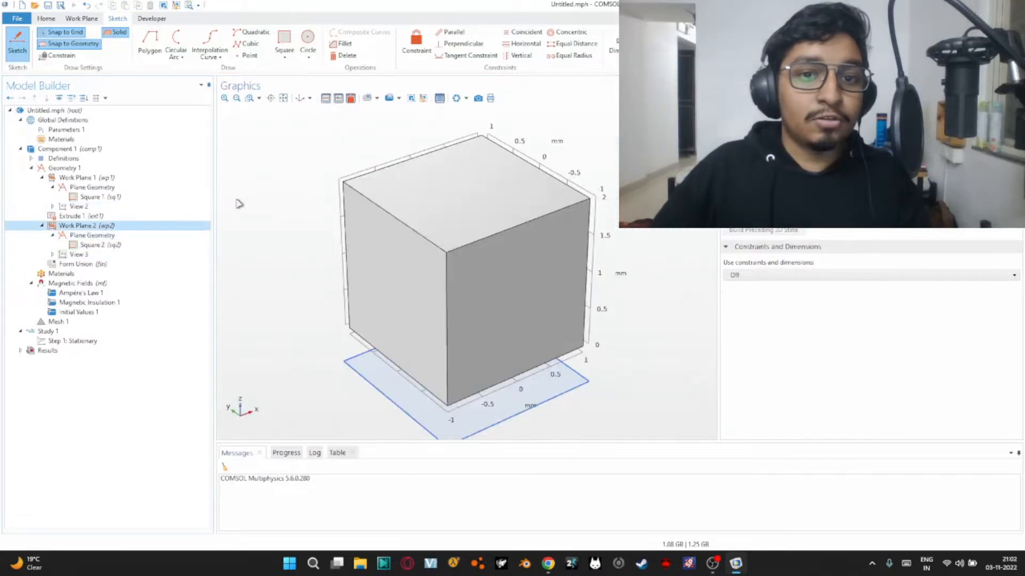
pyautogui.press('F7')
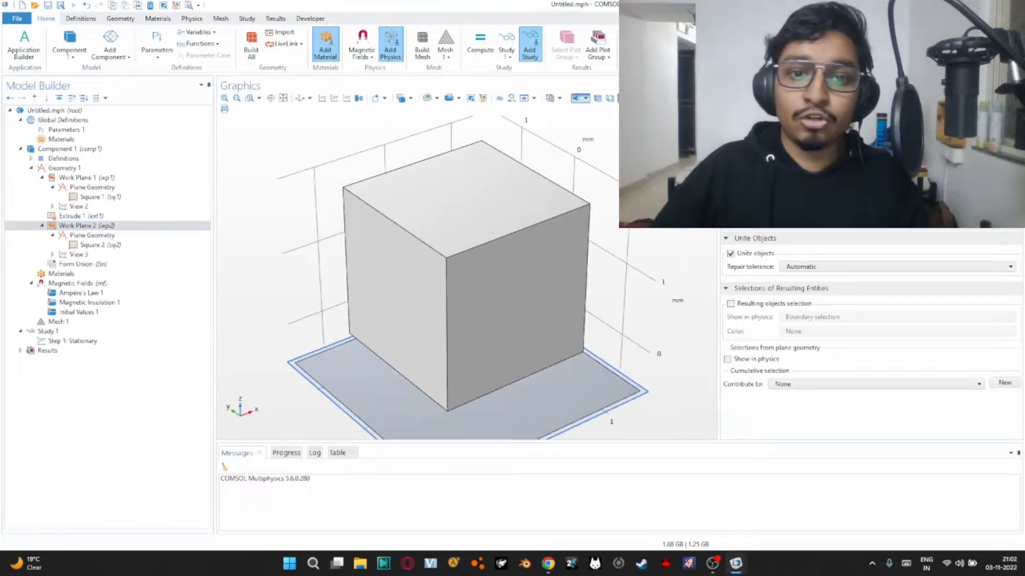
# Extrude the square of Work Plane 2 by a distance of 3 mm, build it and display the geometry as a wireframe
pyautogui.moveTo(633, 229); pyautogui.dragTo(642, 308, button='middle')
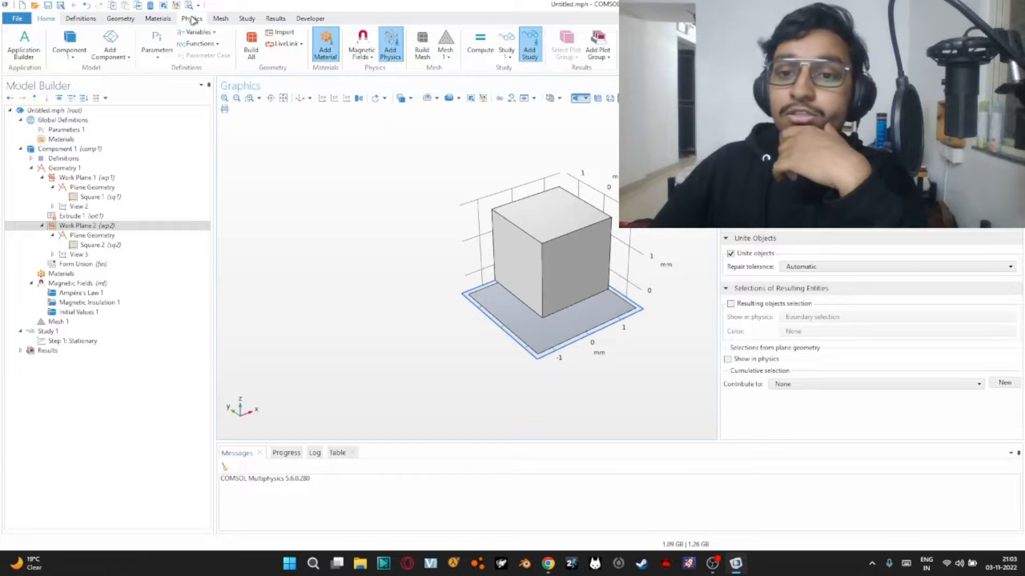
pyautogui.click(122, 19)
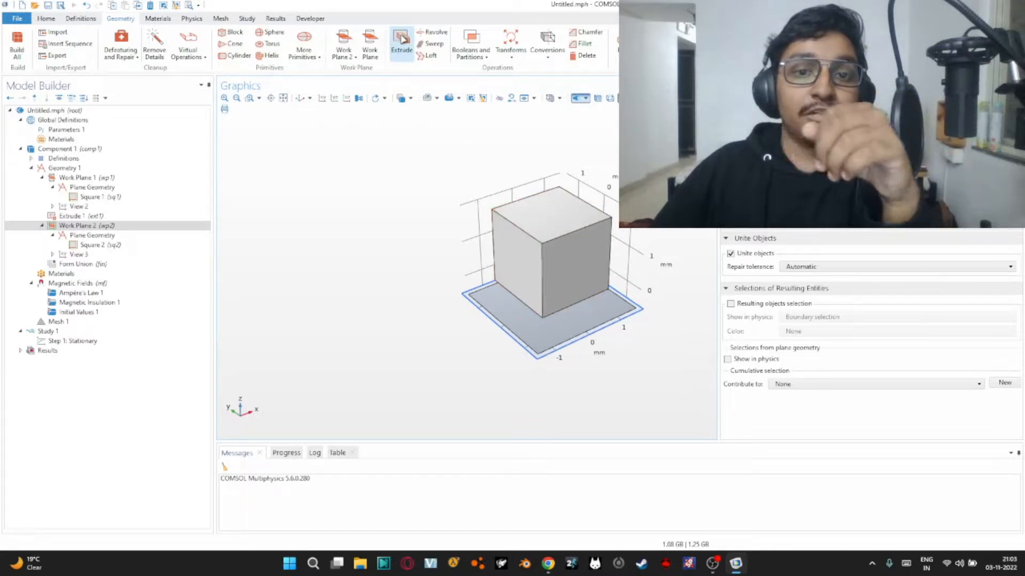
pyautogui.click(402, 40)
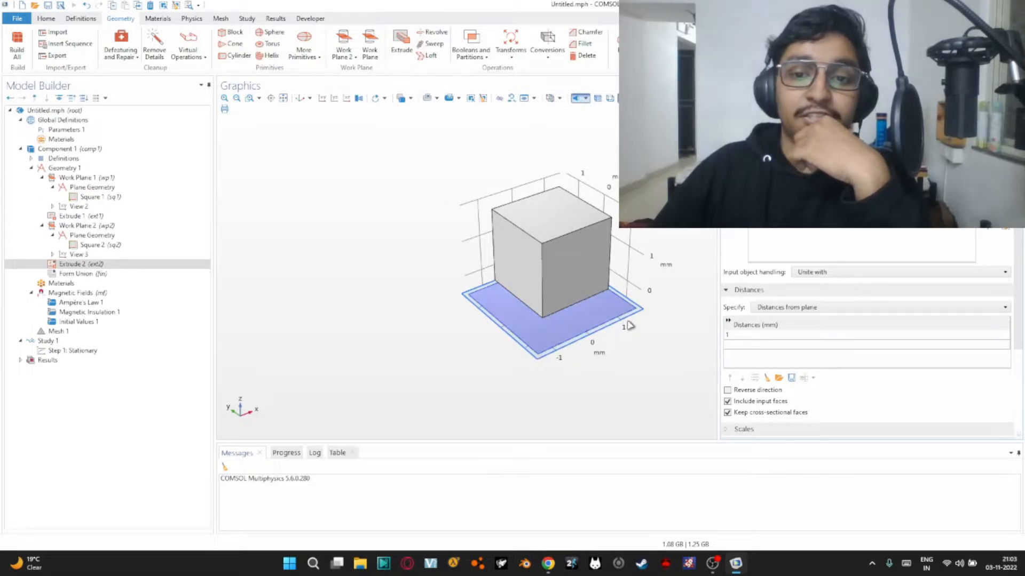
pyautogui.click(768, 336)
pyautogui.write('3')
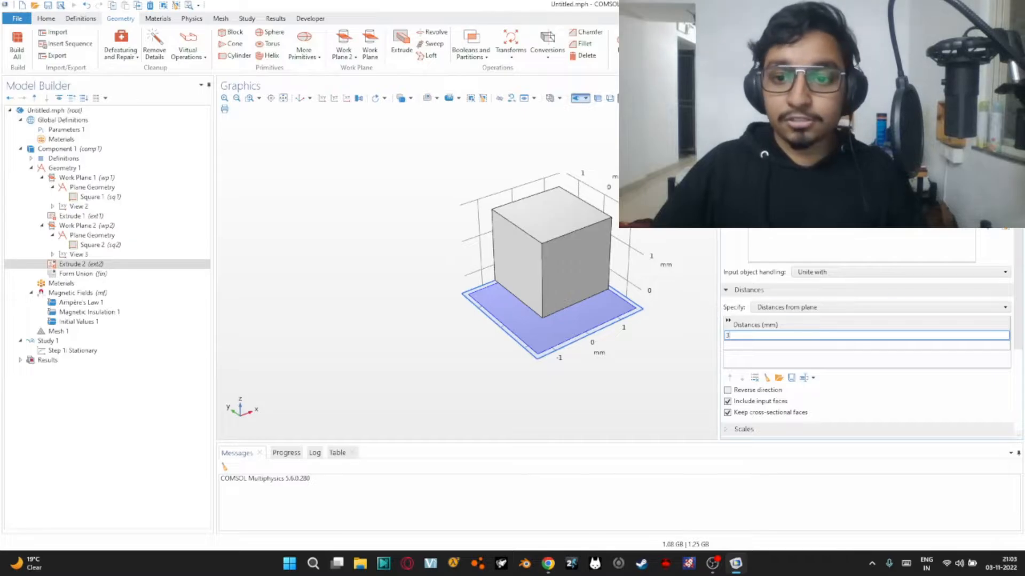
pyautogui.press('Return')
pyautogui.press('F8')
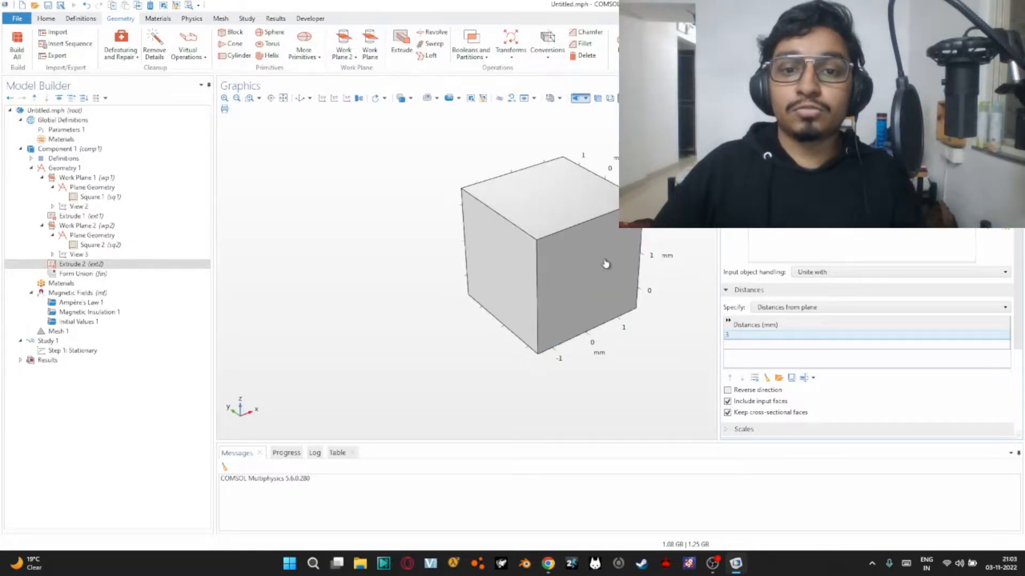
pyautogui.click(610, 99)
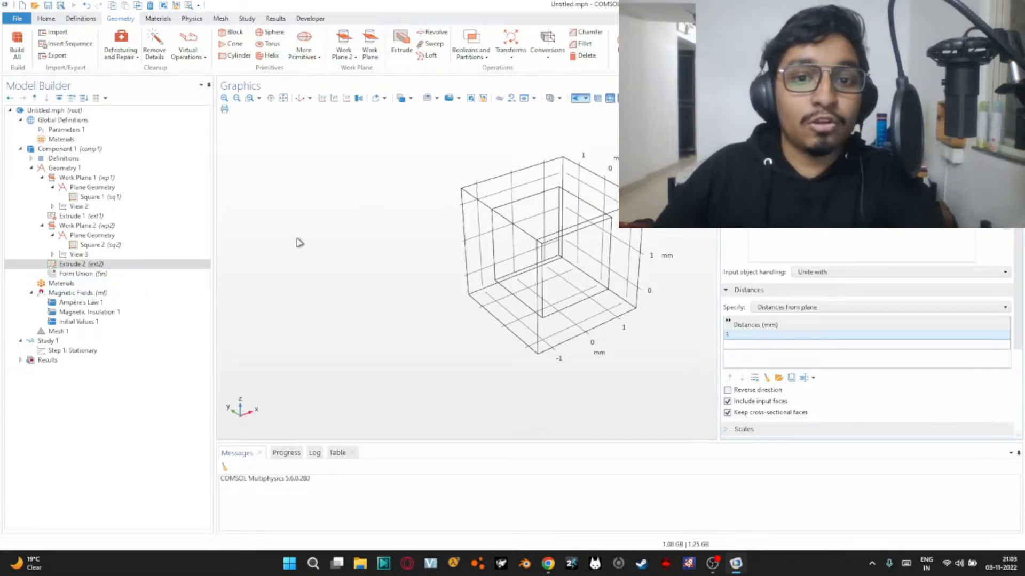
# Browse the permanent magnet categories of the material library, including the BMN grades, for a suitable magnet material
pyautogui.click(113, 287)
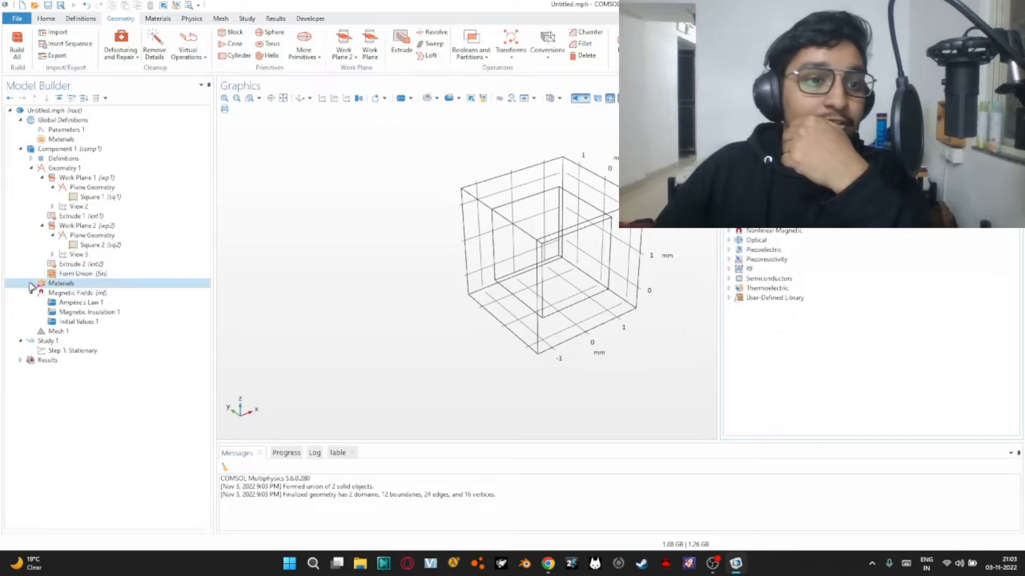
pyautogui.rightClick(68, 284)
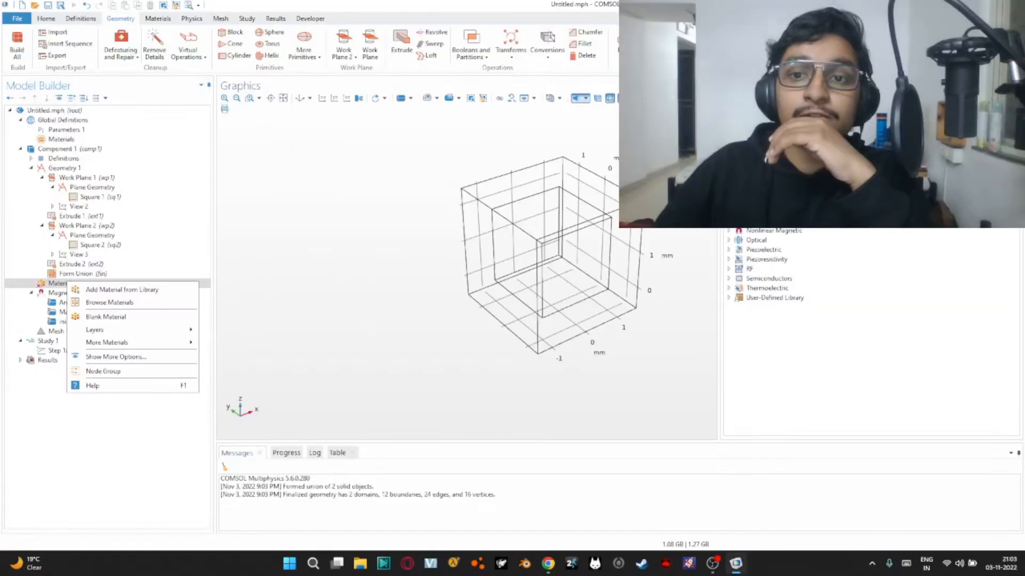
pyautogui.click(728, 144)
pyautogui.click(728, 144)
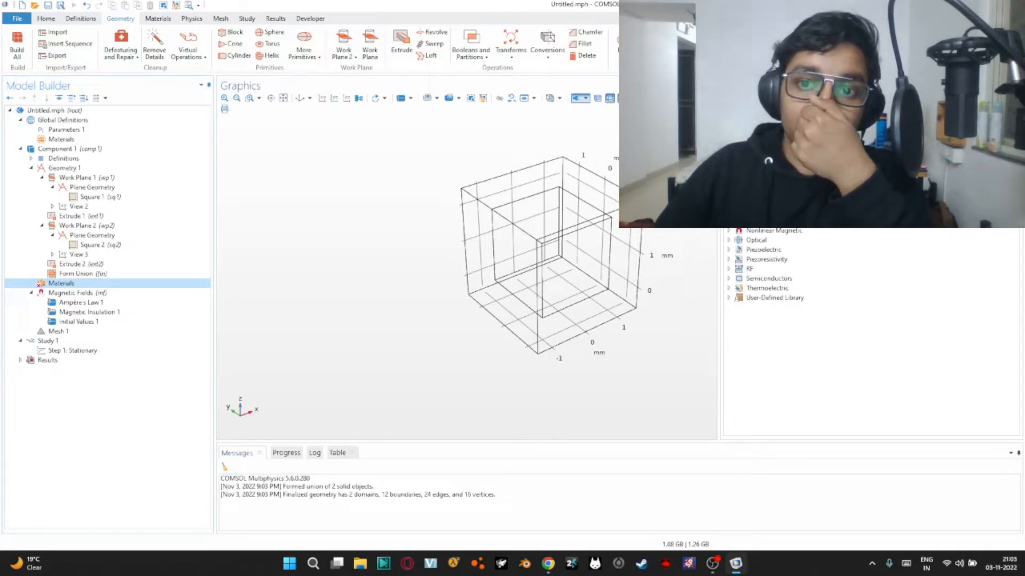
pyautogui.click(728, 154)
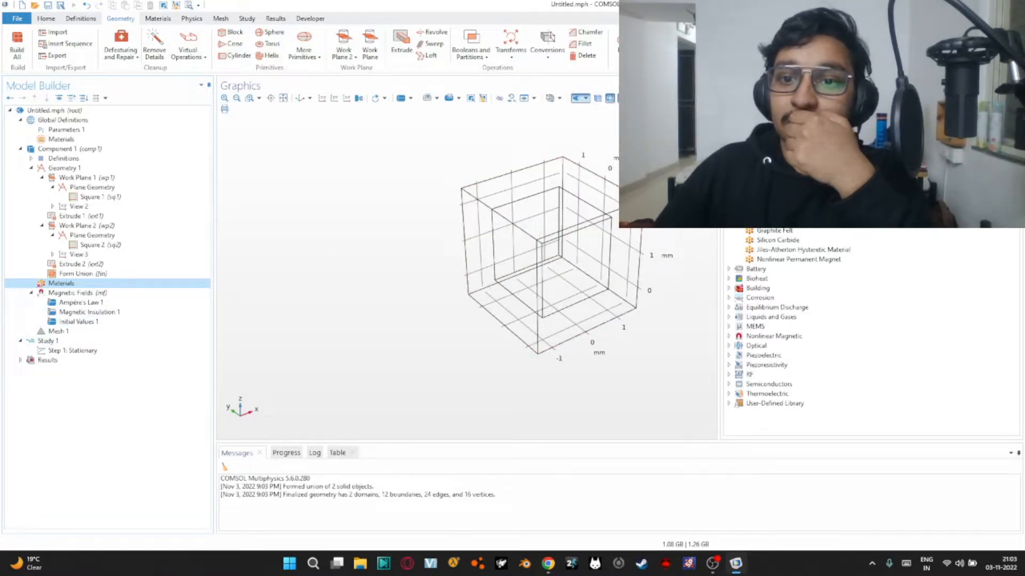
pyautogui.scroll(4, 869, 331)
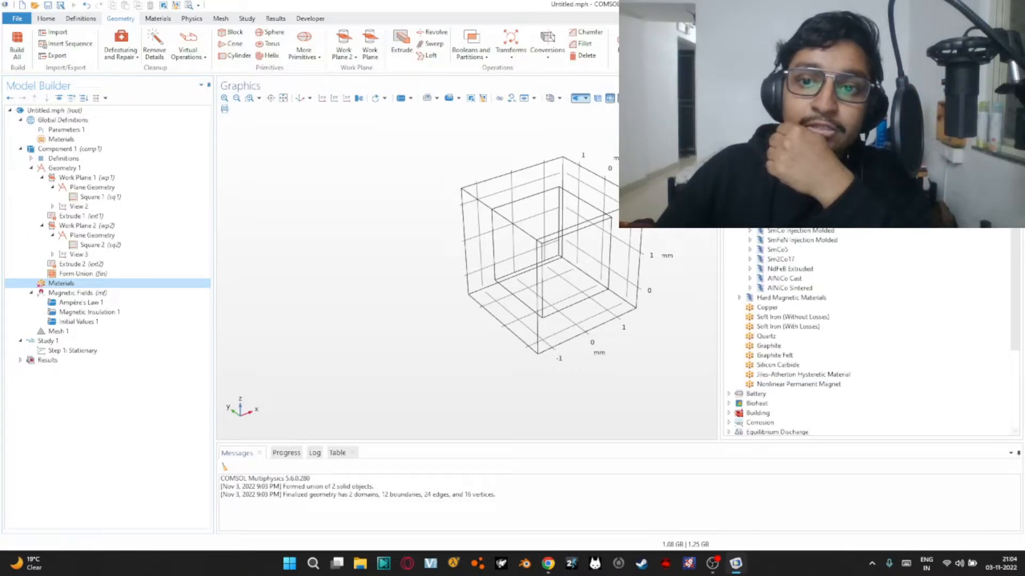
pyautogui.click(749, 172)
pyautogui.scroll(-8, 832, 235)
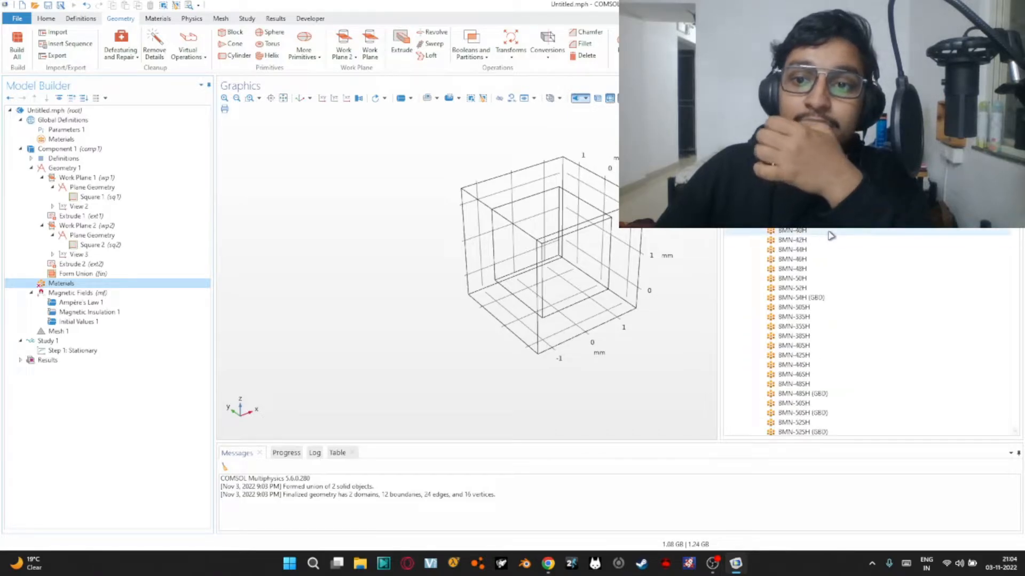
pyautogui.scroll(-10, 800, 296)
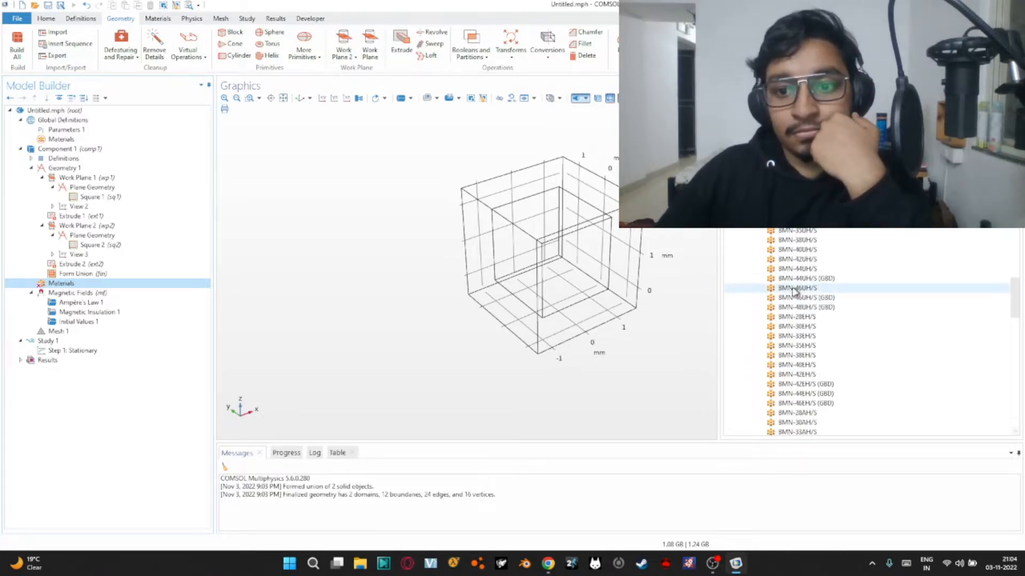
pyautogui.scroll(-5, 809, 309)
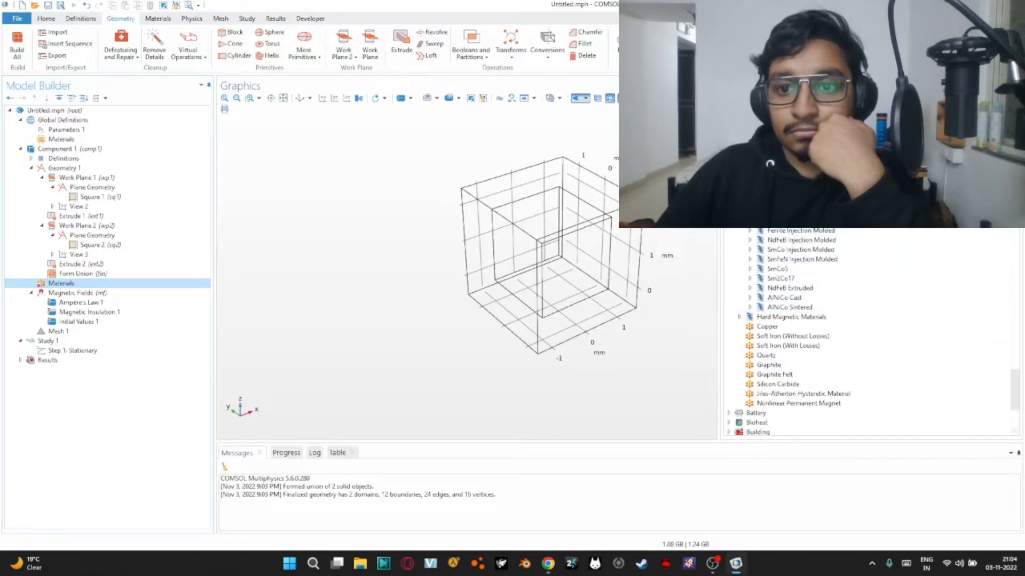
pyautogui.click(747, 240)
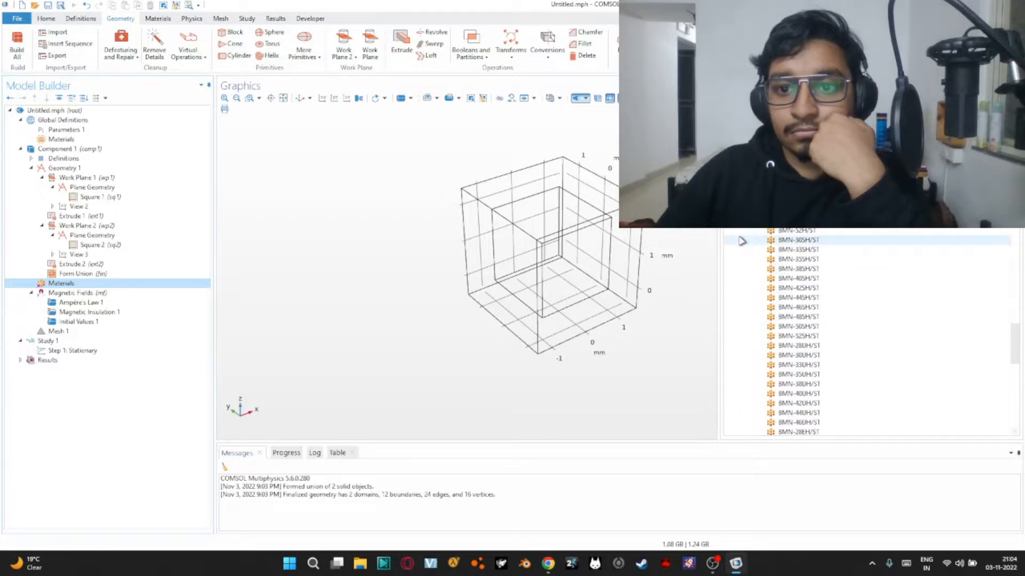
pyautogui.scroll(10, 742, 241)
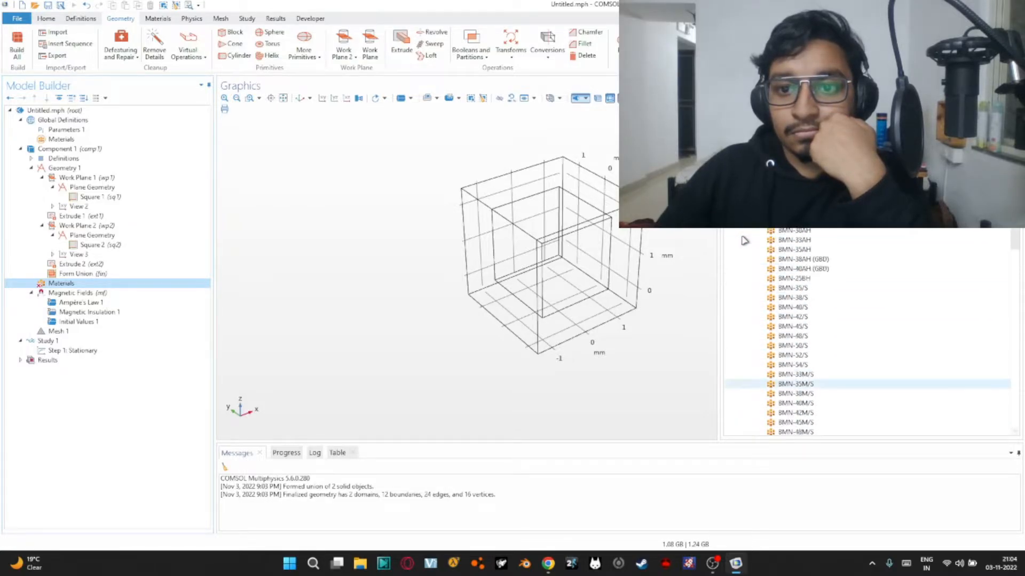
pyautogui.scroll(10, 745, 241)
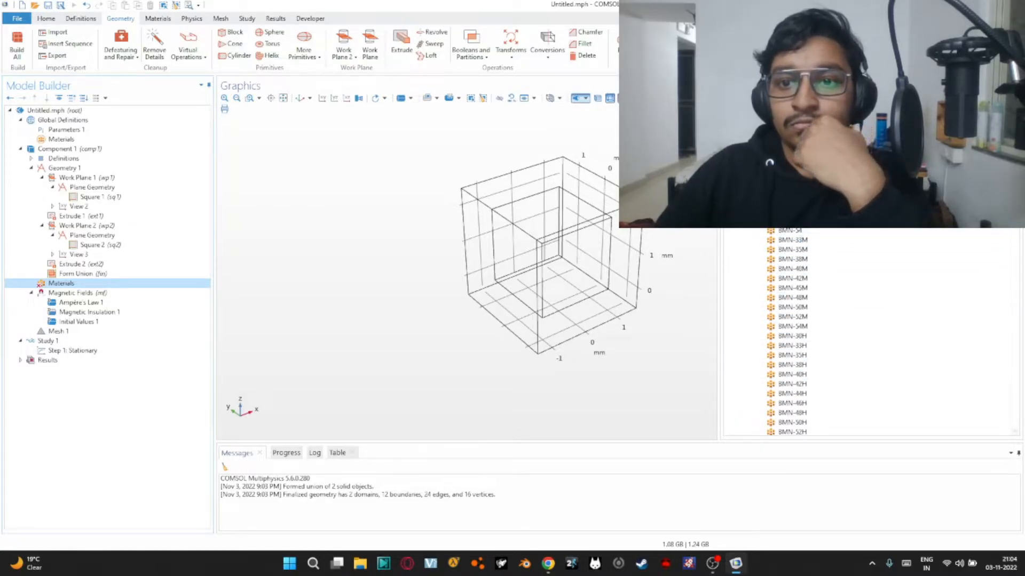
pyautogui.scroll(10, 745, 241)
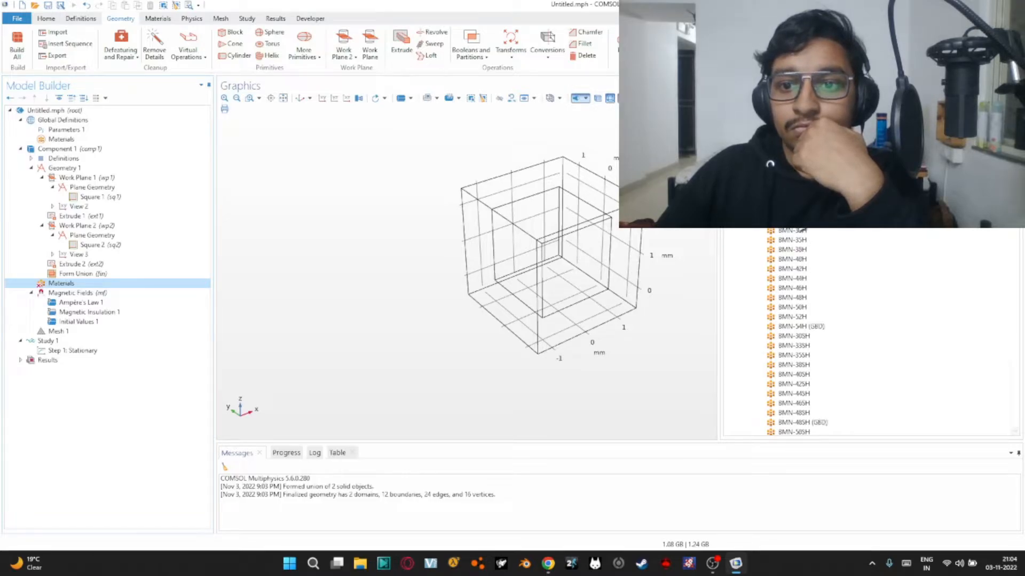
pyautogui.moveTo(1014, 237); pyautogui.dragTo(990, 208)
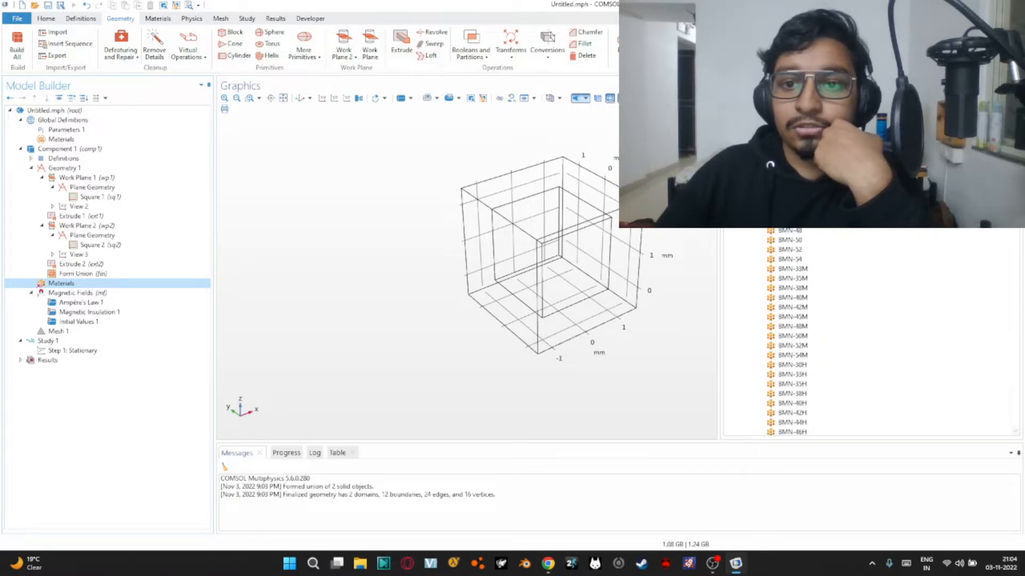
pyautogui.click(750, 168)
pyautogui.click(848, 111)
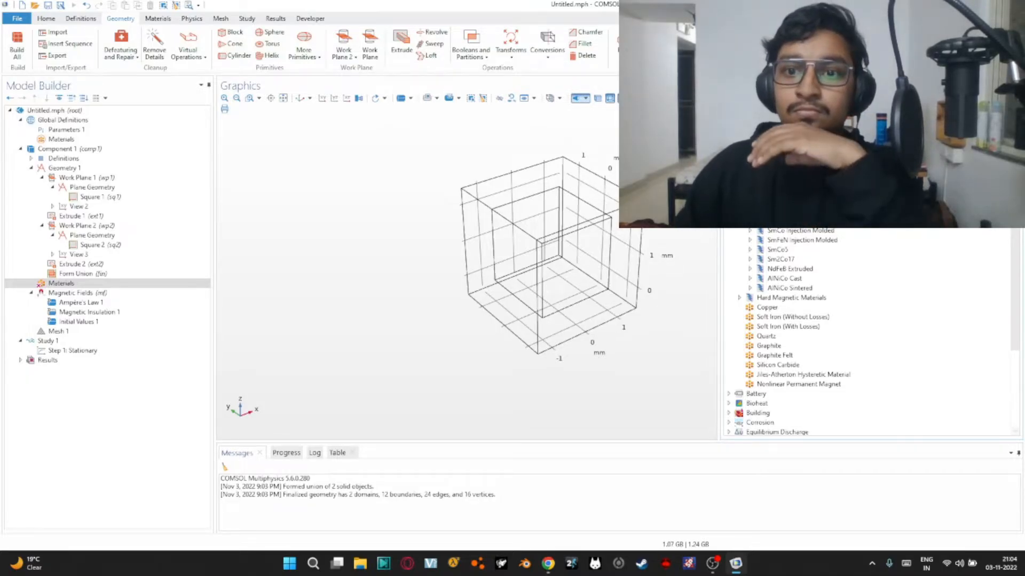
# Find N52 (Sintered NdFeB) in the material library, add it to the component and assign it to the inner cube
pyautogui.press('Return')
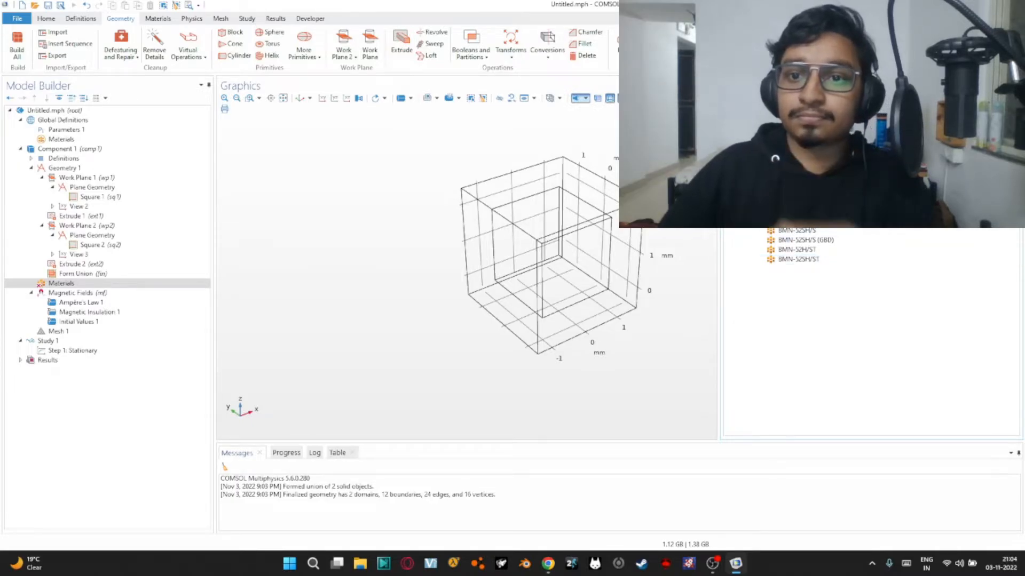
pyautogui.press('Return')
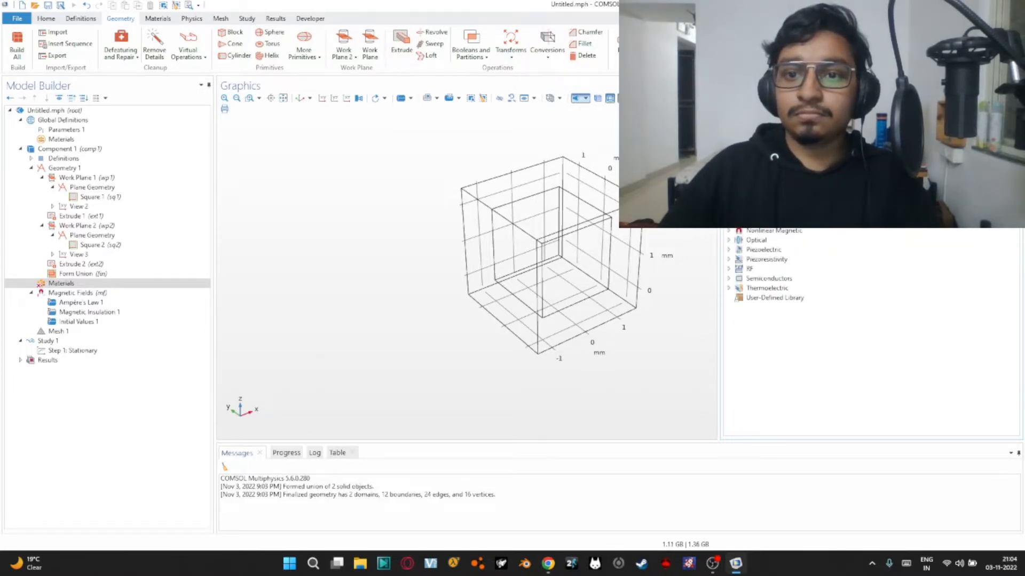
pyautogui.scroll(2, 774, 288)
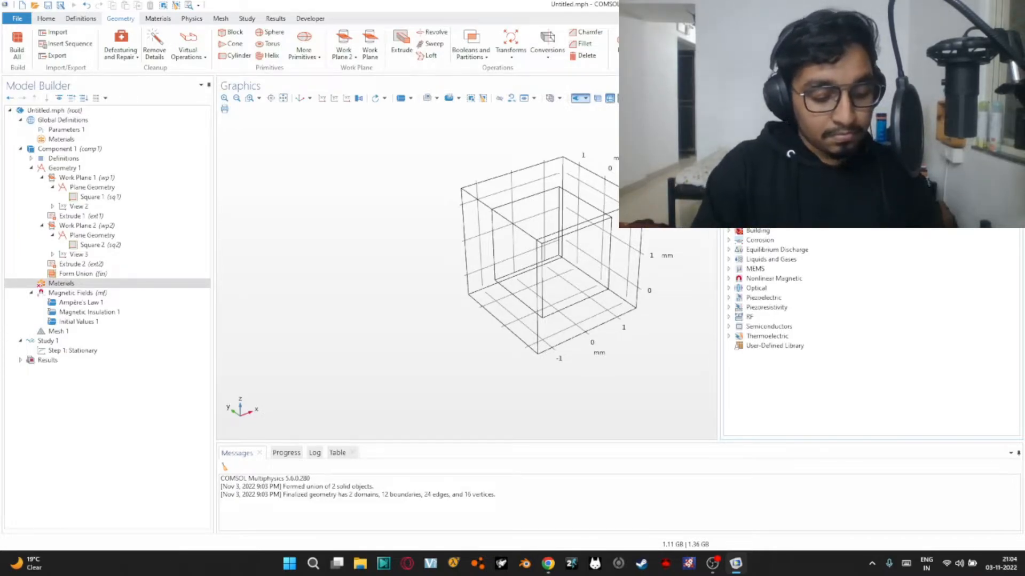
pyautogui.press('Return')
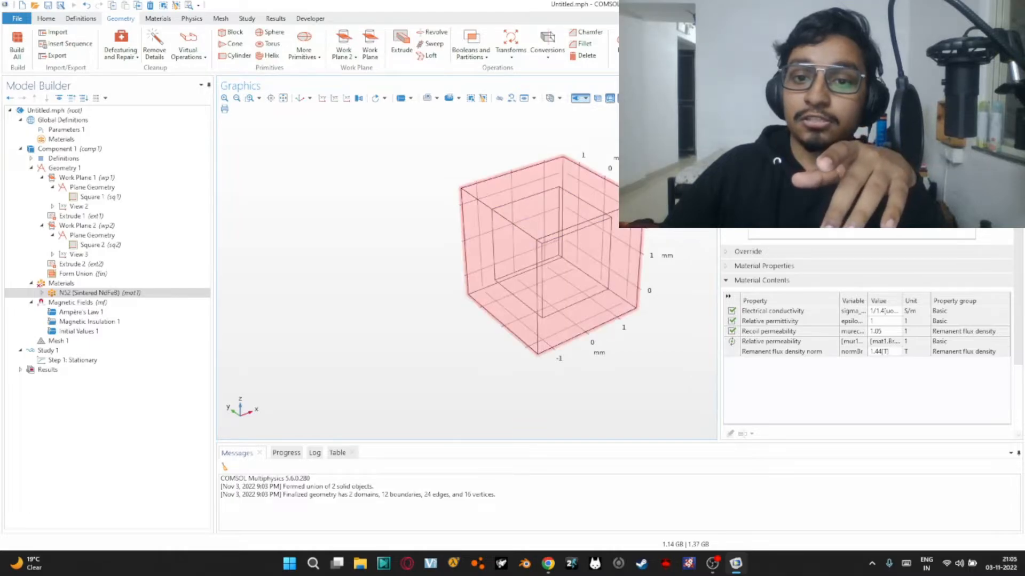
pyautogui.click(583, 227)
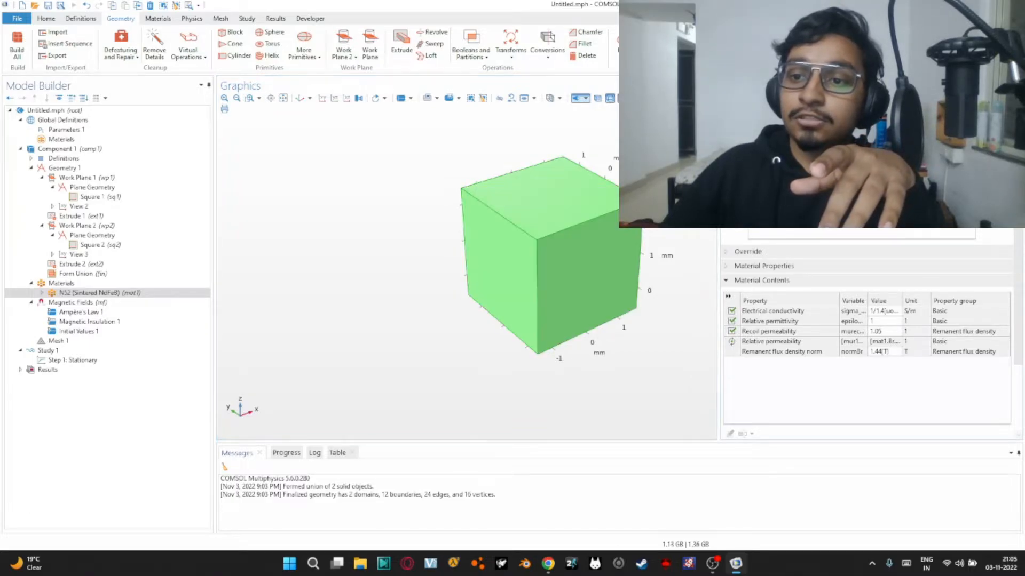
pyautogui.click(583, 226)
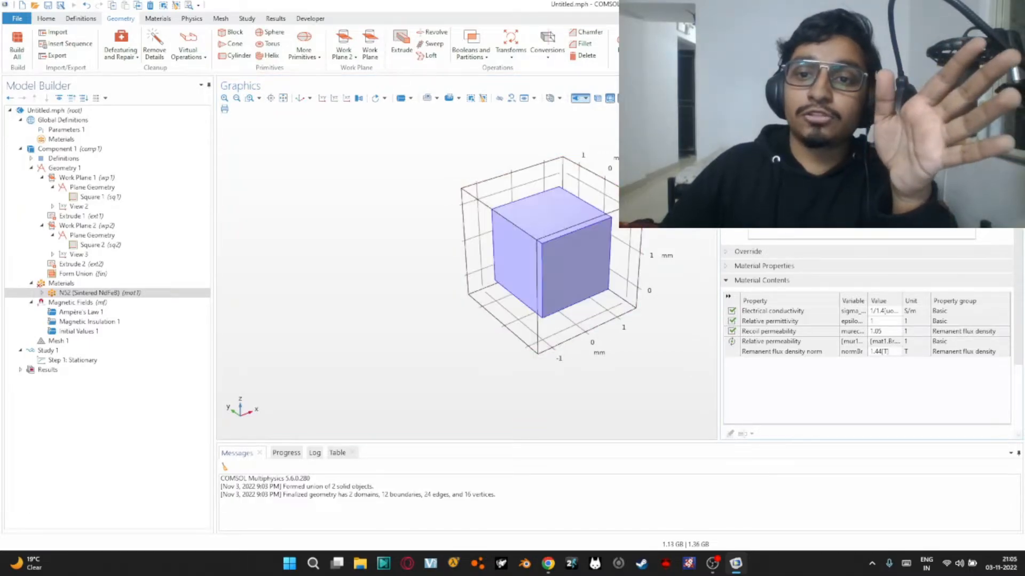
pyautogui.click(103, 294)
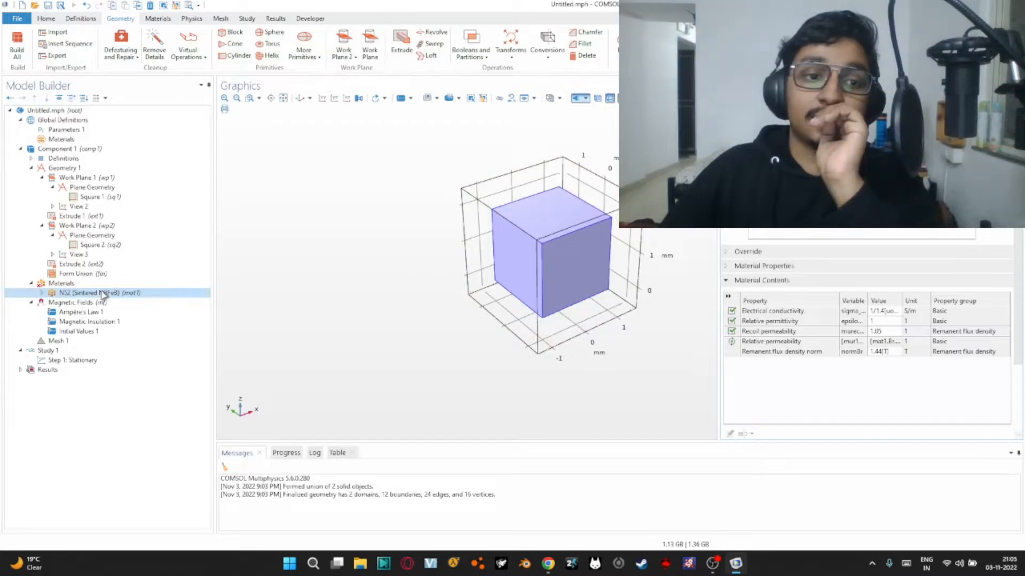
# Search the material library for air, add Air to the component and assign it to the outer cube domain
pyautogui.click(71, 285)
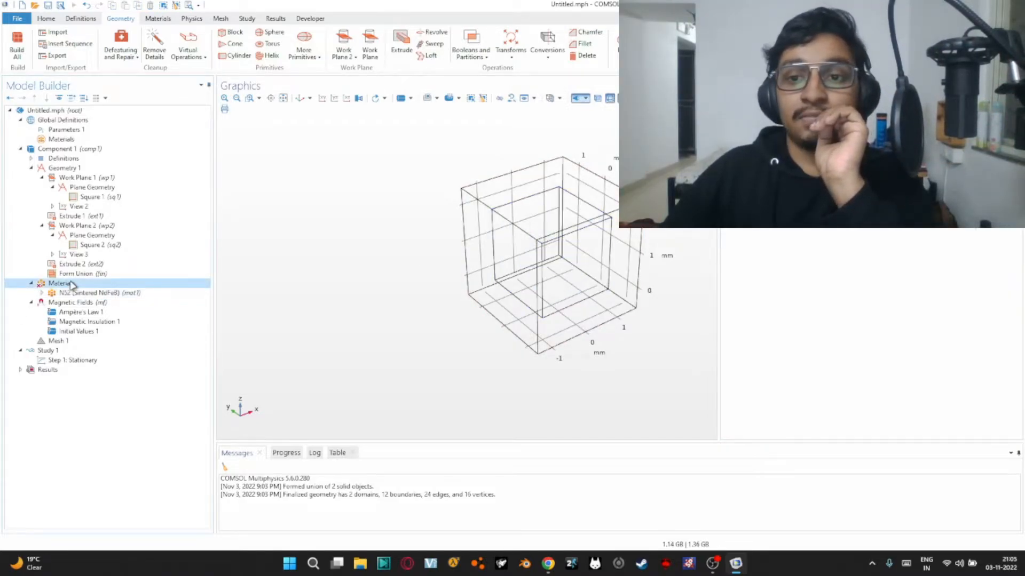
pyautogui.rightClick(71, 284)
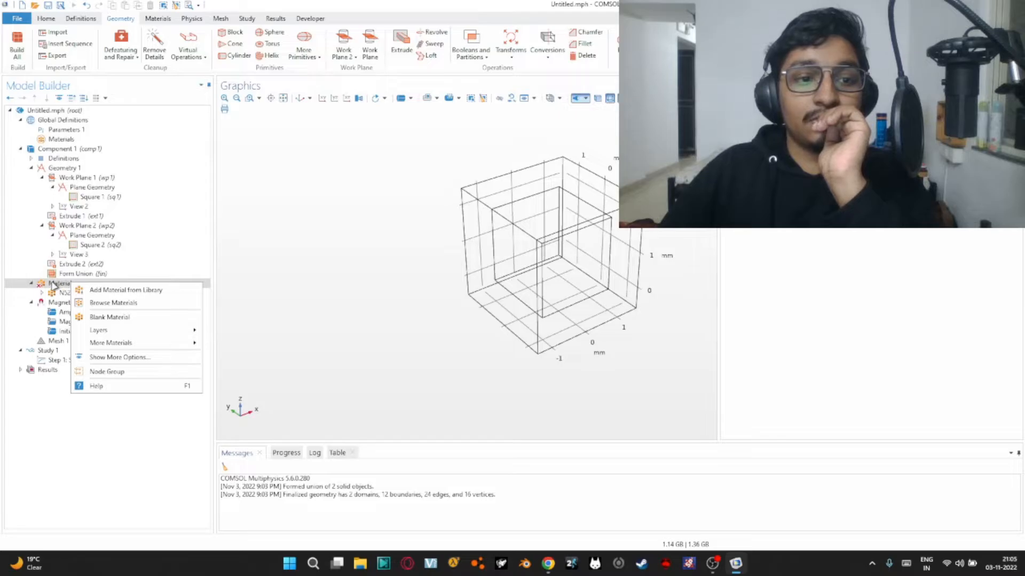
pyautogui.click(854, 161)
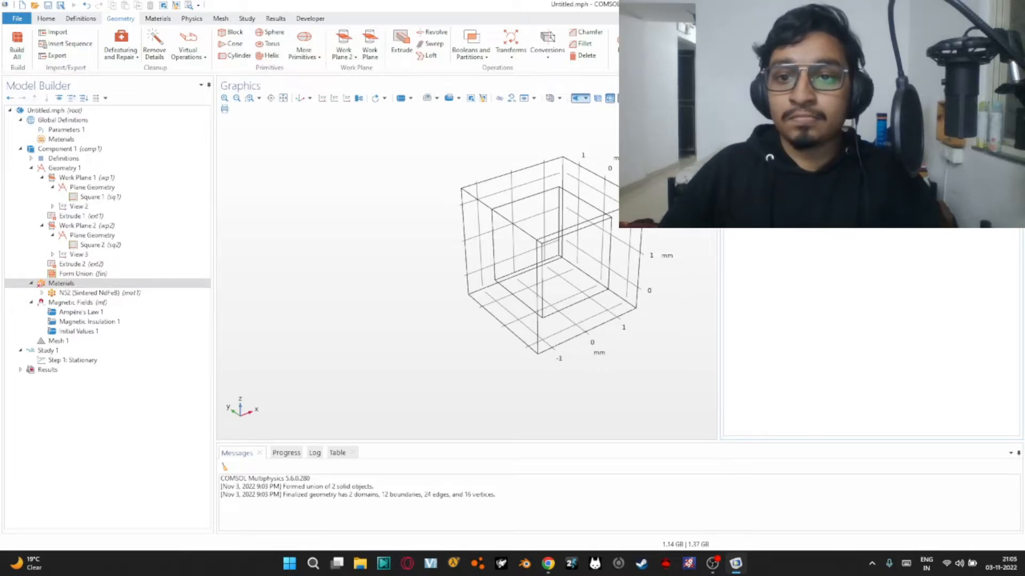
pyautogui.write('air')
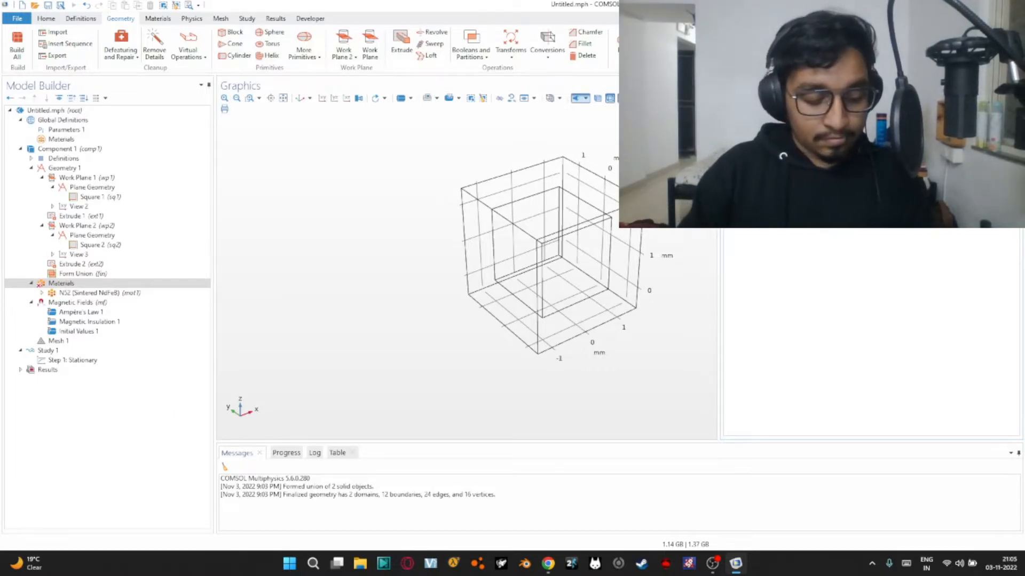
pyautogui.press('Return')
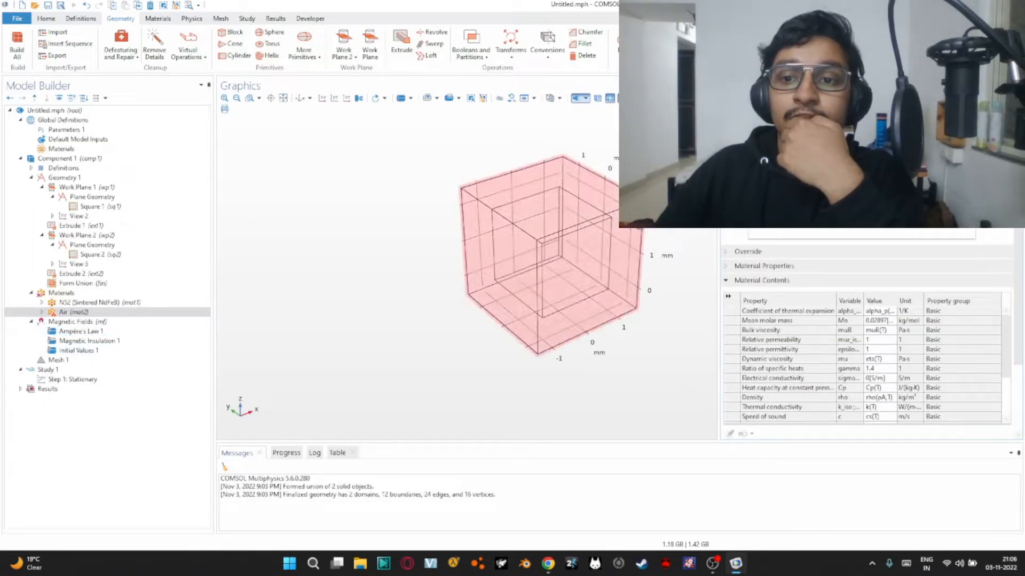
# Check the domains assigned to the N52 and Air materials and open the Magnetic Fields settings
pyautogui.click(102, 302)
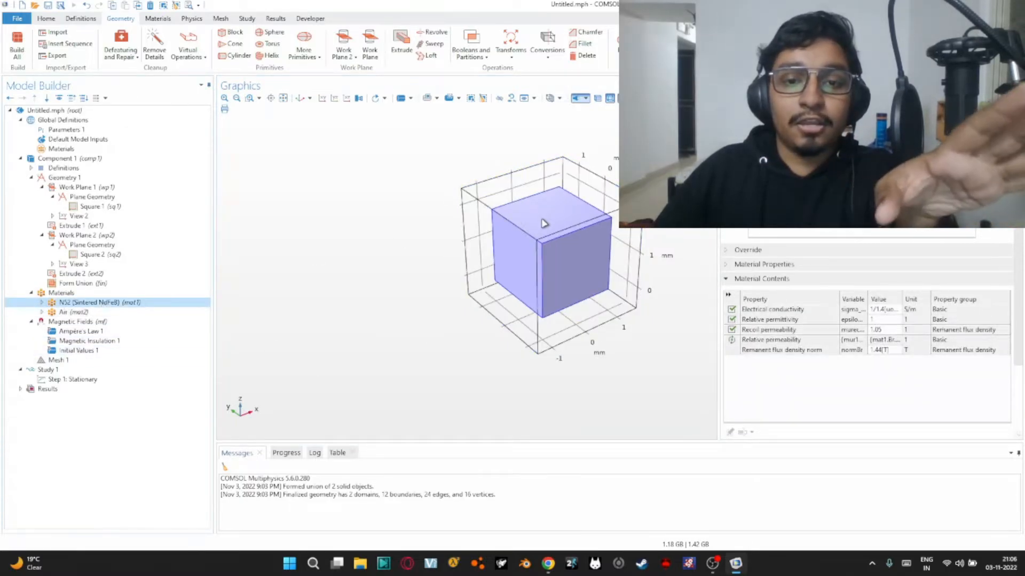
pyautogui.click(110, 312)
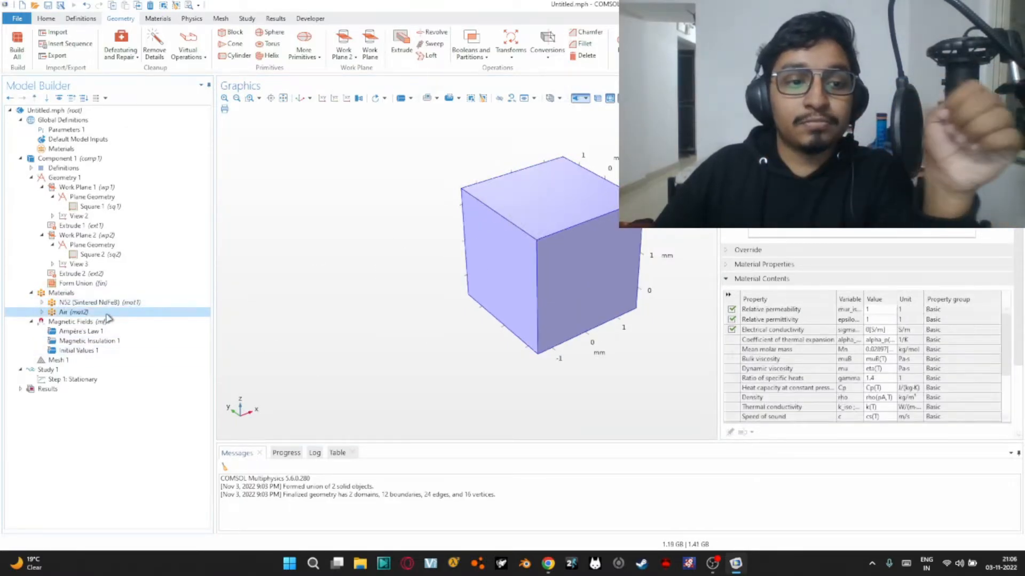
pyautogui.click(103, 322)
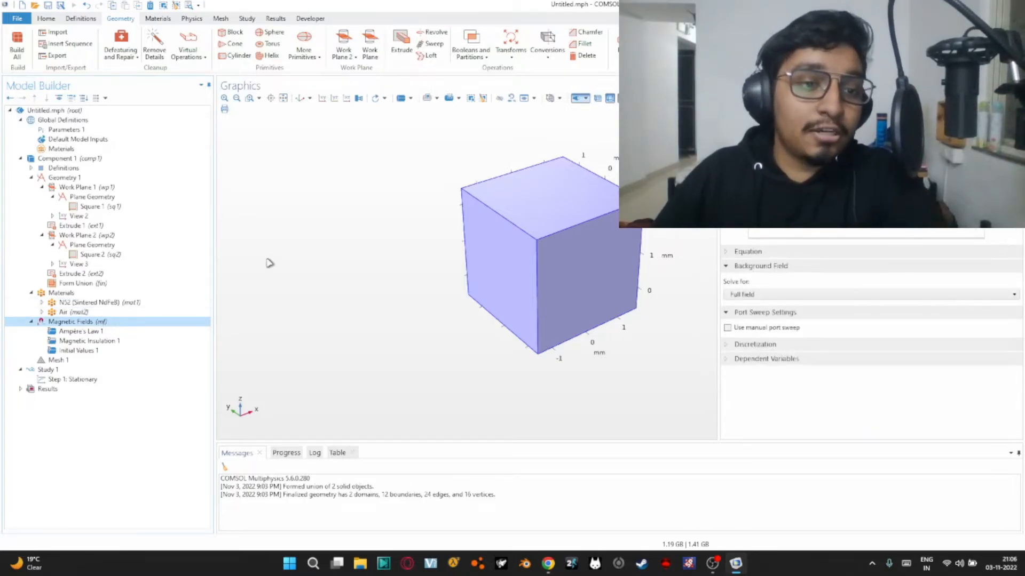
# Add a second Ampère's Law feature to Magnetic Fields, assign it to the inner cube and keep its material type Nonsolid
pyautogui.rightClick(75, 323)
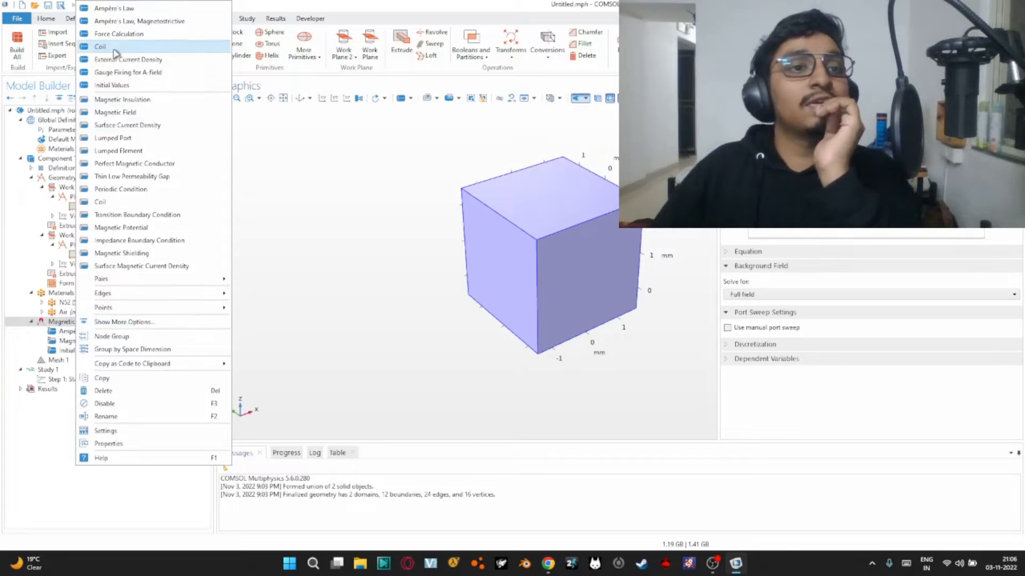
pyautogui.click(157, 8)
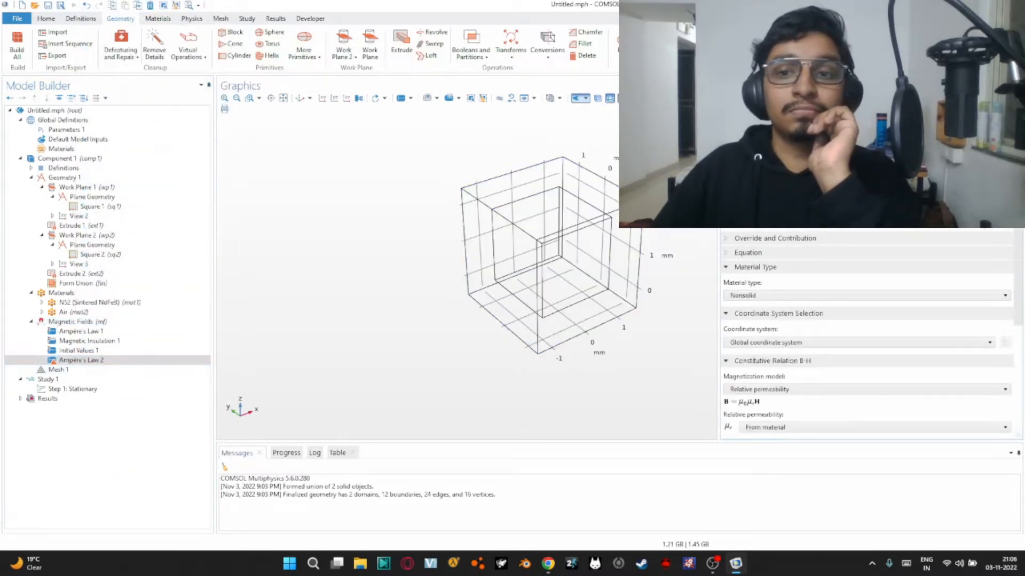
pyautogui.click(586, 257)
pyautogui.click(767, 297)
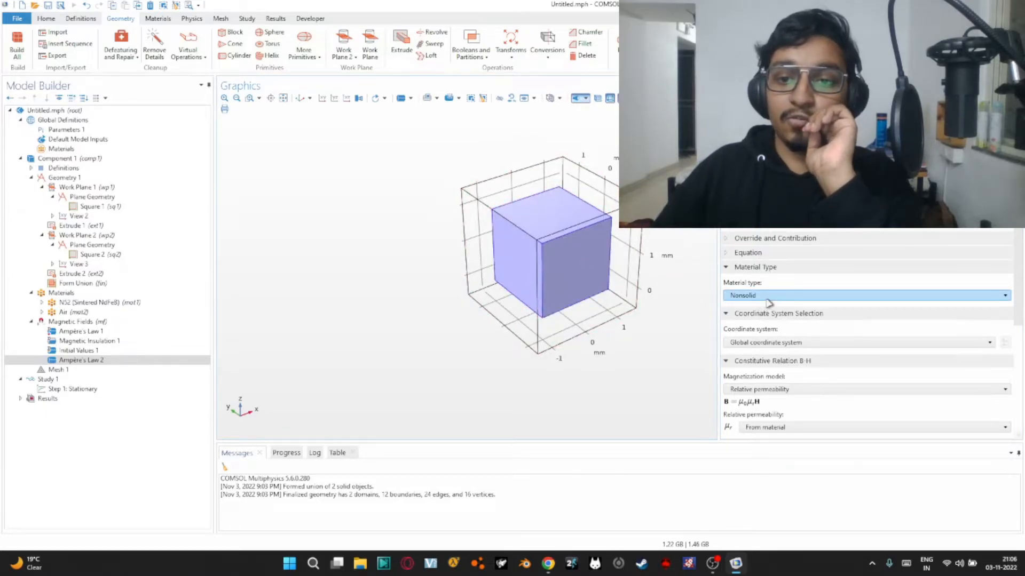
pyautogui.click(768, 302)
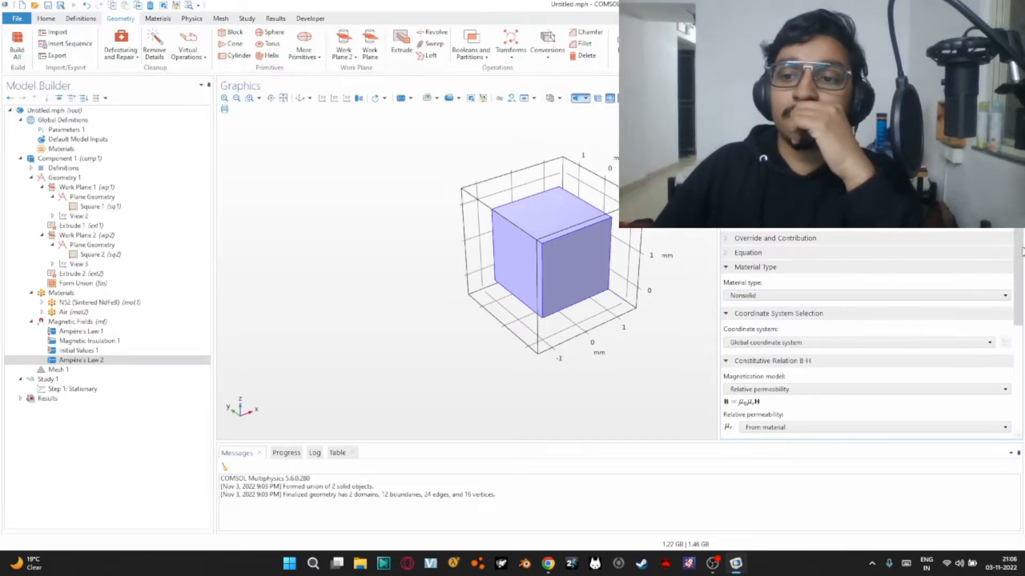
# Set the new Ampère's Law magnetization model to Magnetization, with a z component of 1 A/m
pyautogui.scroll(-3, 1011, 298)
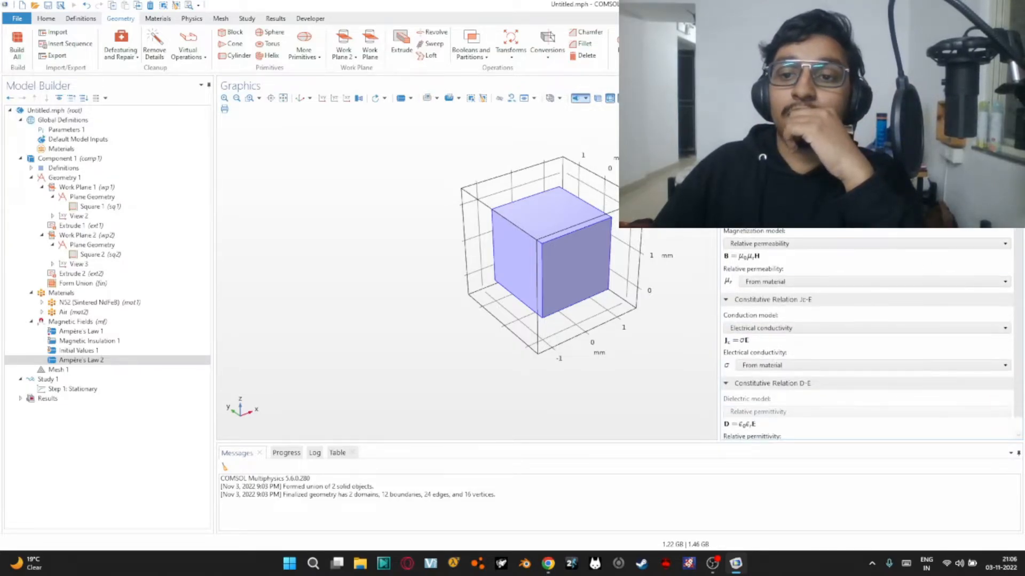
pyautogui.click(852, 243)
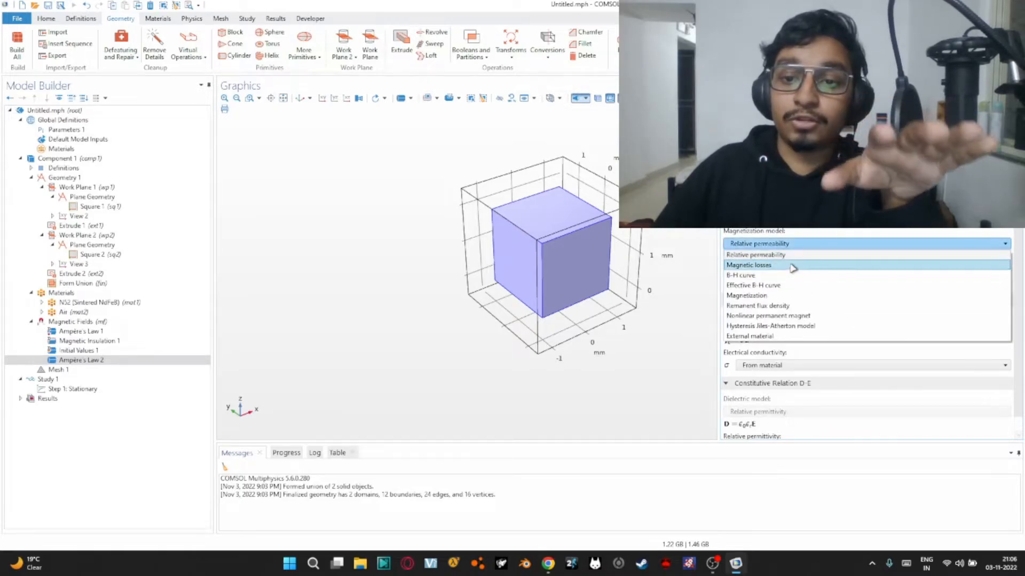
pyautogui.click(780, 297)
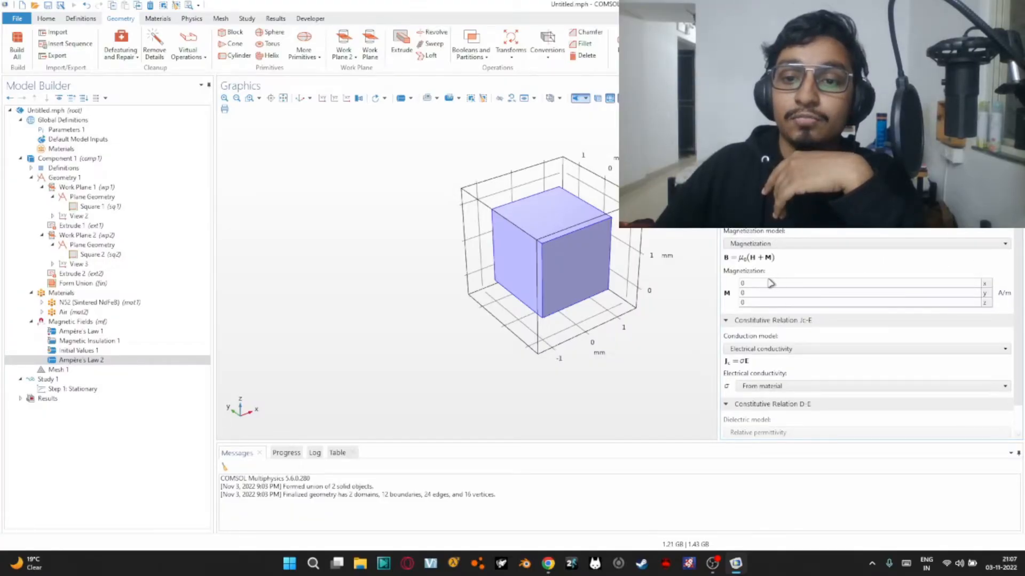
pyautogui.doubleClick(776, 284)
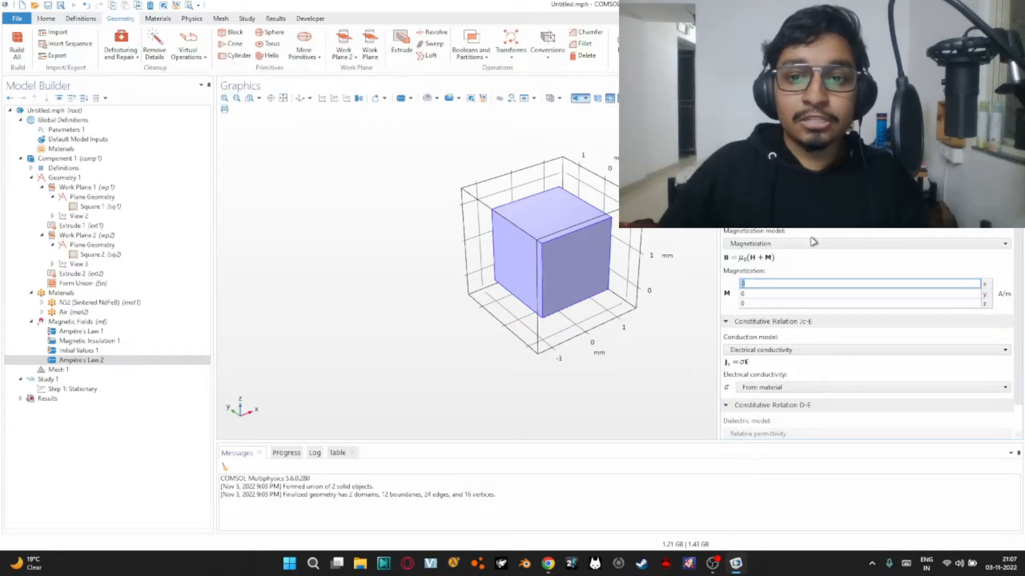
pyautogui.click(799, 310)
pyautogui.doubleClick(799, 306)
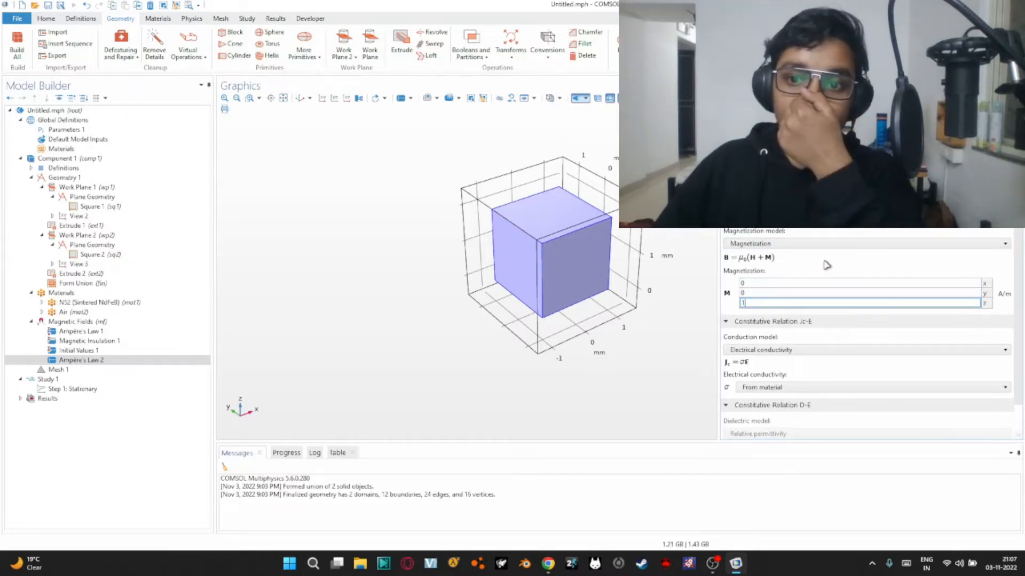
pyautogui.click(559, 240)
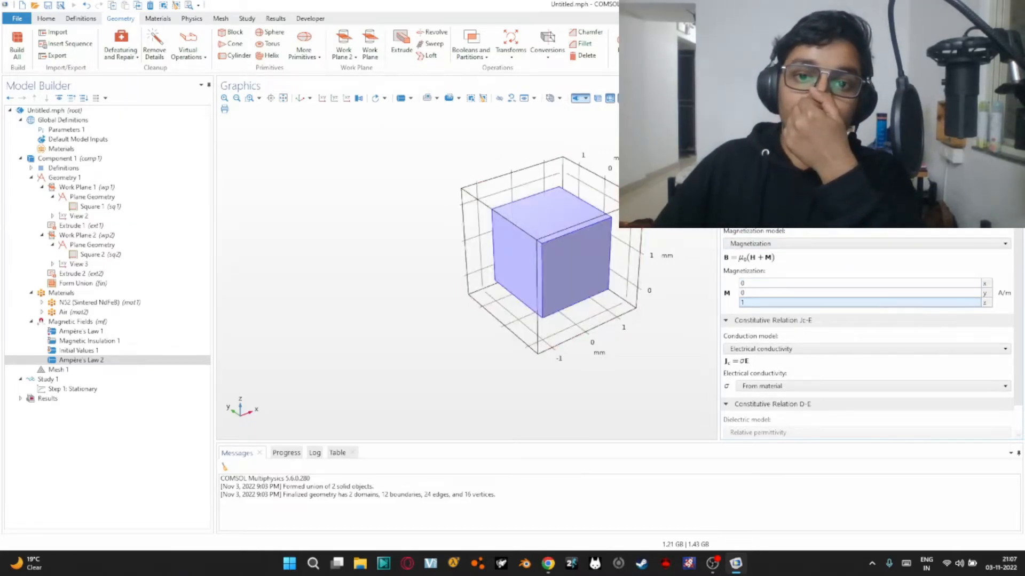
pyautogui.moveTo(601, 146)
pyautogui.mouseDown()
pyautogui.moveTo(603, 170)
pyautogui.moveTo(598, 139)
pyautogui.moveTo(606, 155)
pyautogui.mouseUp()
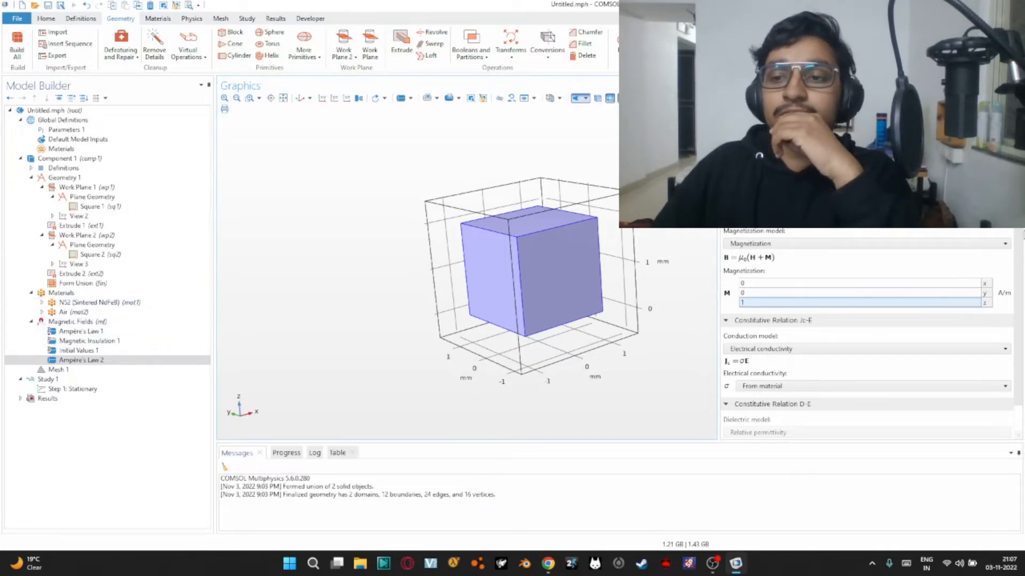
pyautogui.moveTo(1018, 224); pyautogui.dragTo(1018, 137)
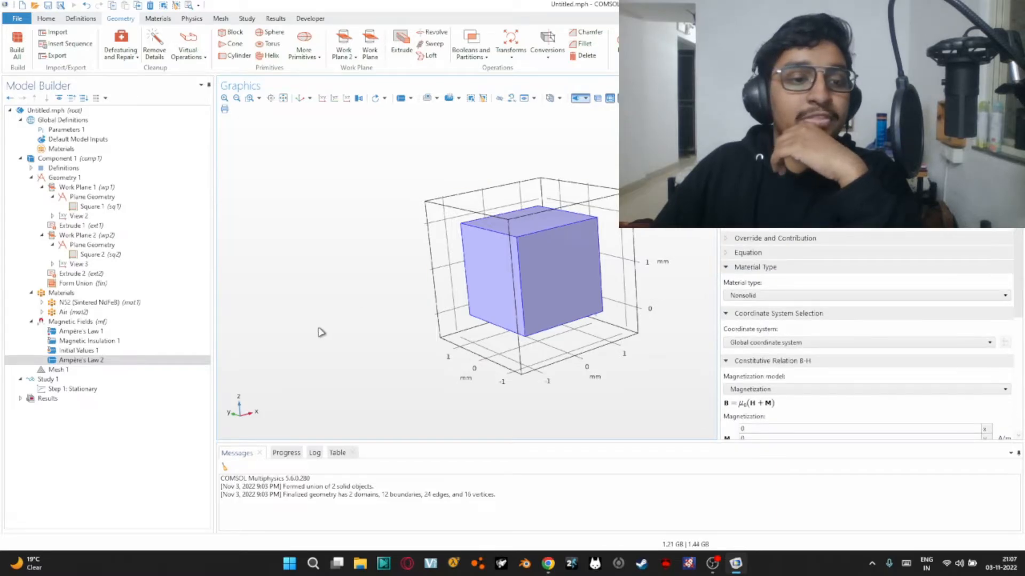
# Set the physics-controlled mesh element size to Finer and build the mesh
pyautogui.click(93, 370)
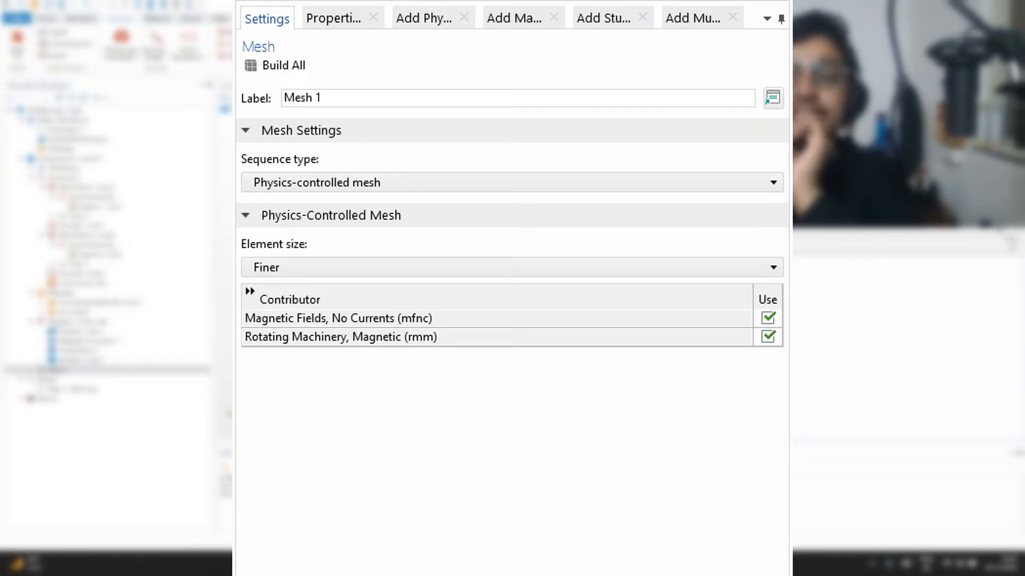
pyautogui.click(512, 267)
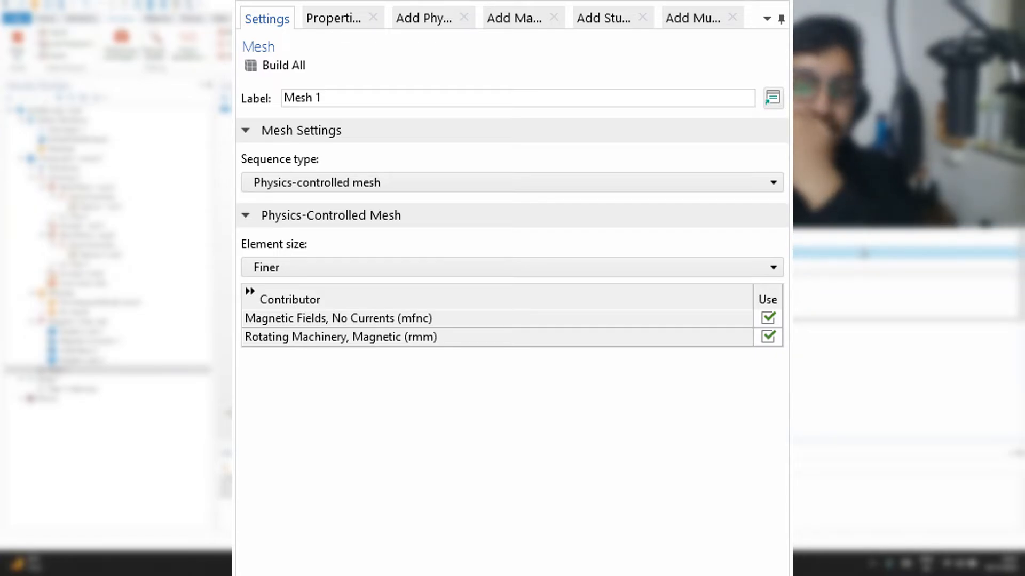
pyautogui.click(864, 253)
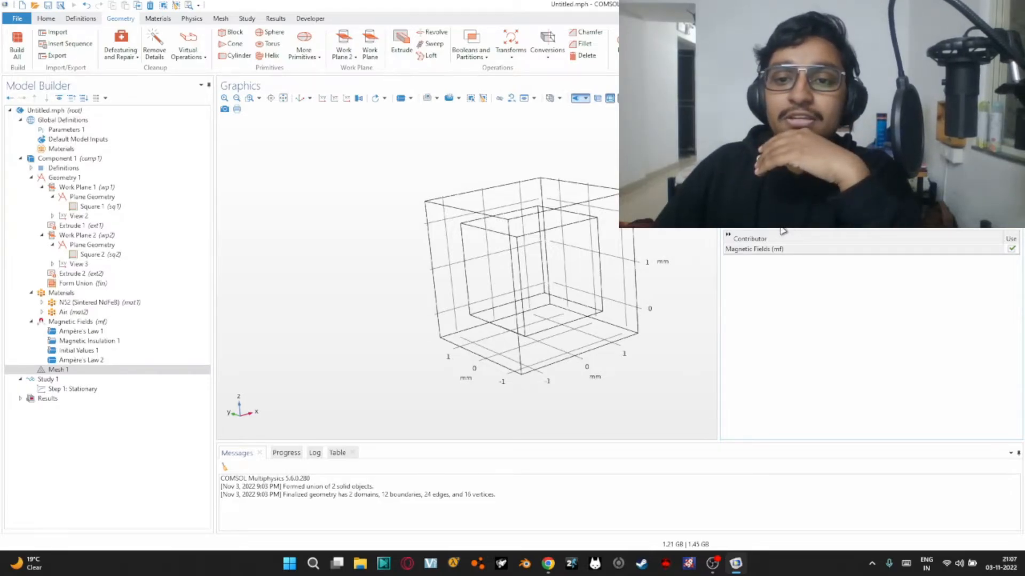
pyautogui.click(813, 225)
pyautogui.click(813, 225)
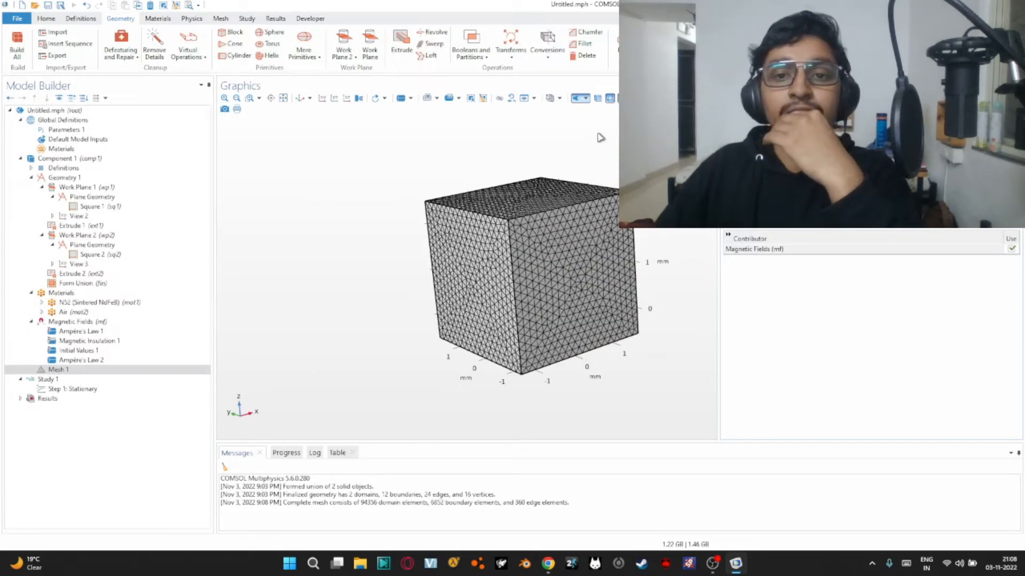
# Turn on transparency and inspect the mesh of the inner cube within the air cube
pyautogui.click(598, 97)
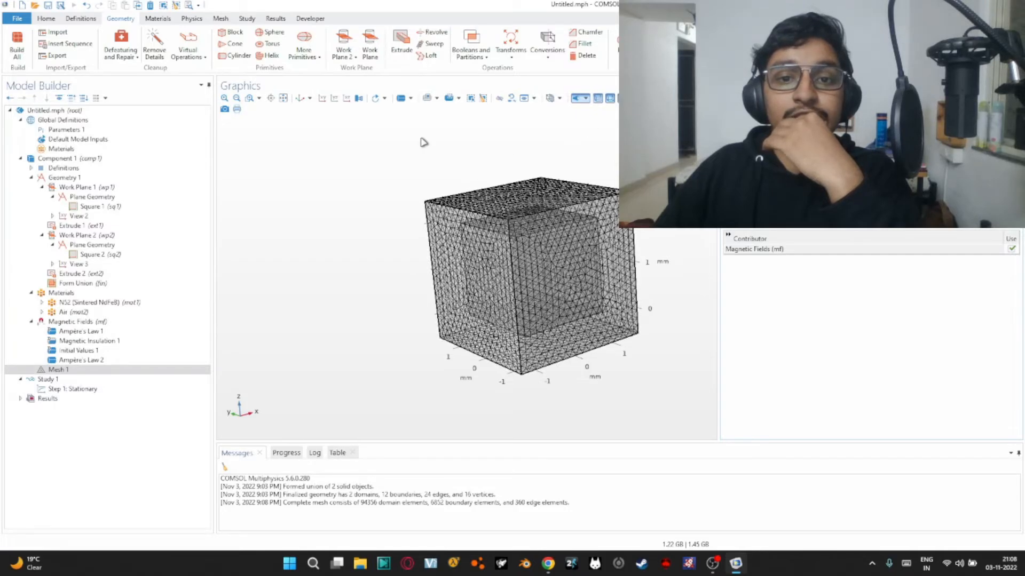
pyautogui.scroll(-3, 427, 143)
pyautogui.scroll(6, 428, 151)
pyautogui.moveTo(411, 144); pyautogui.dragTo(444, 181)
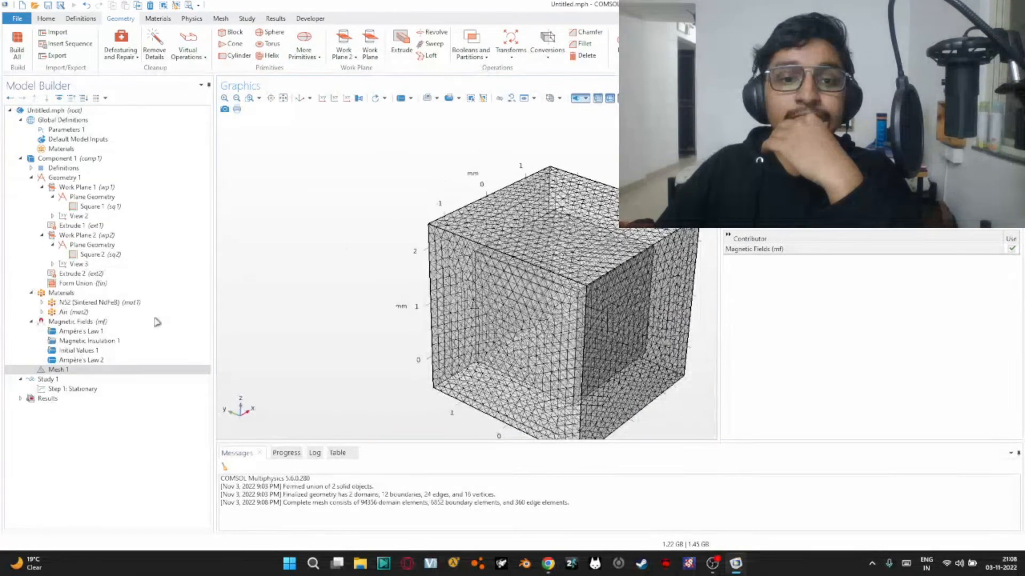
# Compute Study 1 and examine the direction of the streamlines in the magnetic flux density norm plot
pyautogui.click(68, 378)
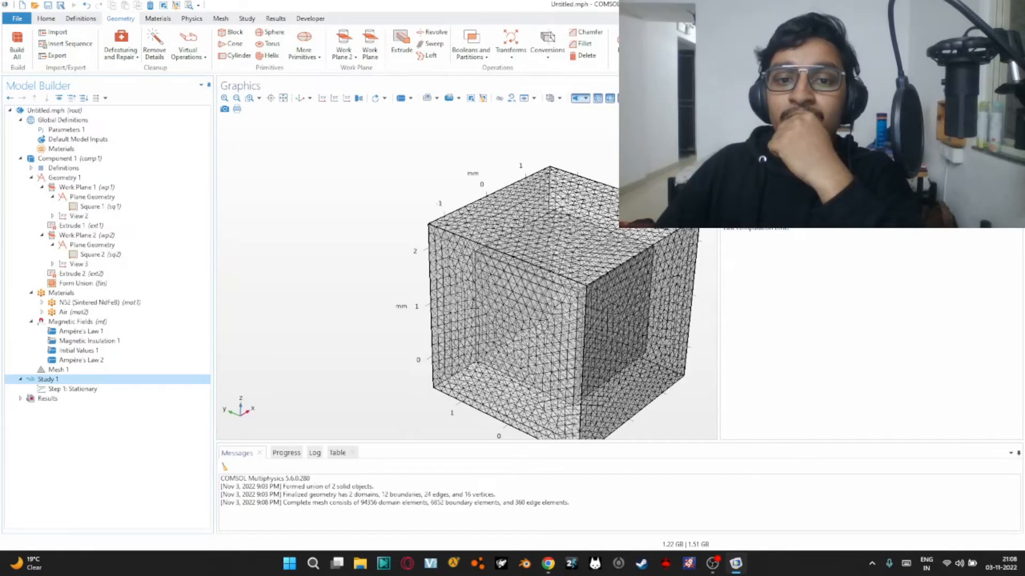
pyautogui.press('F8')
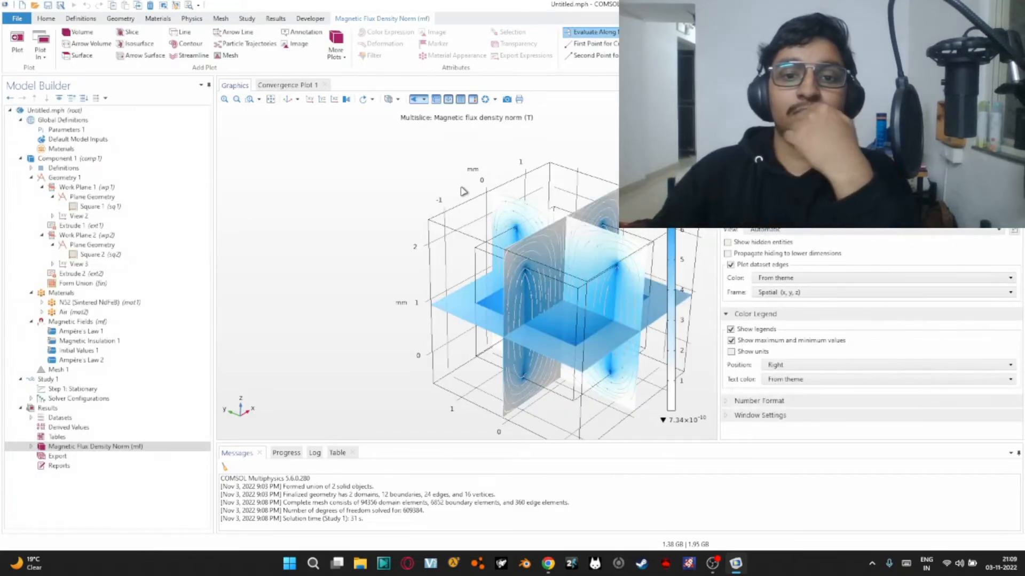
pyautogui.moveTo(524, 210); pyautogui.dragTo(532, 179)
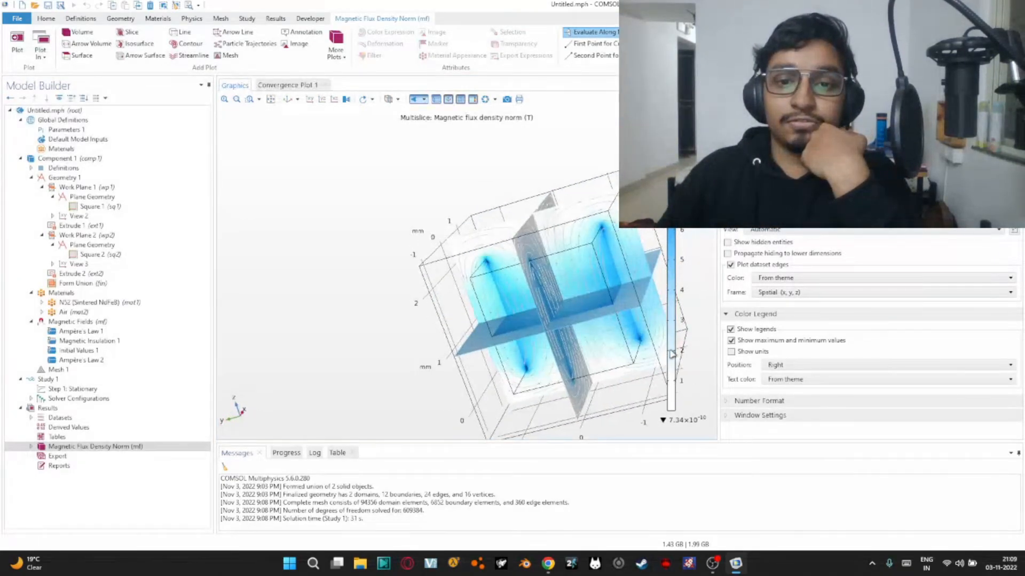
pyautogui.scroll(5, 584, 264)
pyautogui.moveTo(584, 264); pyautogui.dragTo(541, 267)
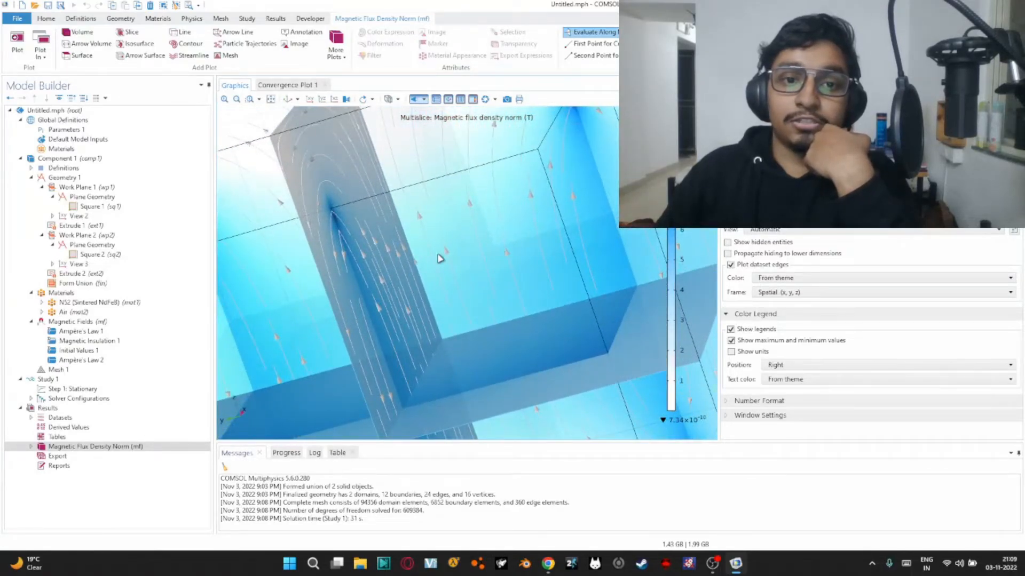
pyautogui.scroll(-5, 446, 243)
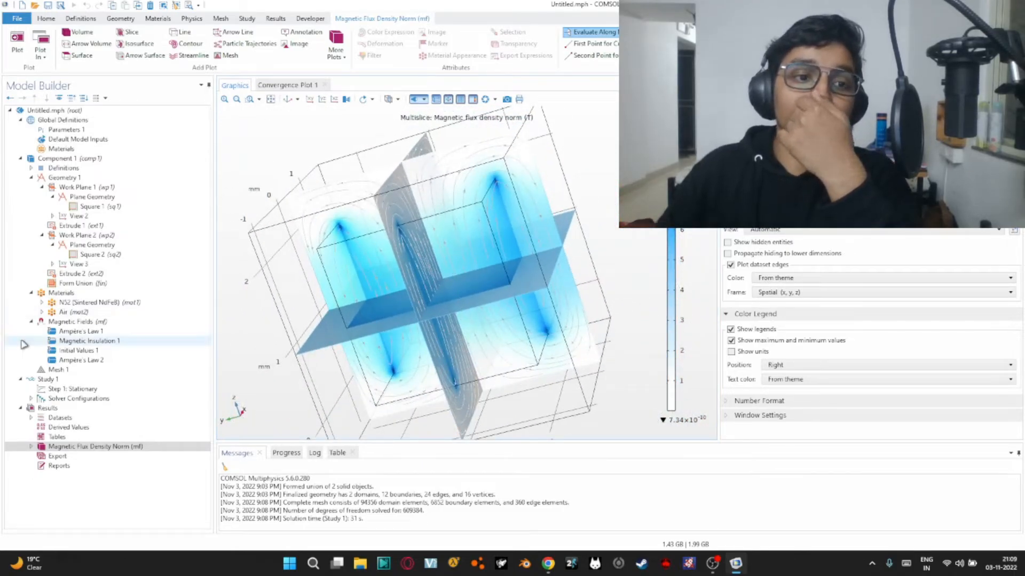
# Reverse the inner cube's magnetization in the second Ampère's Law feature by setting its z component to -1 A/m
pyautogui.click(100, 360)
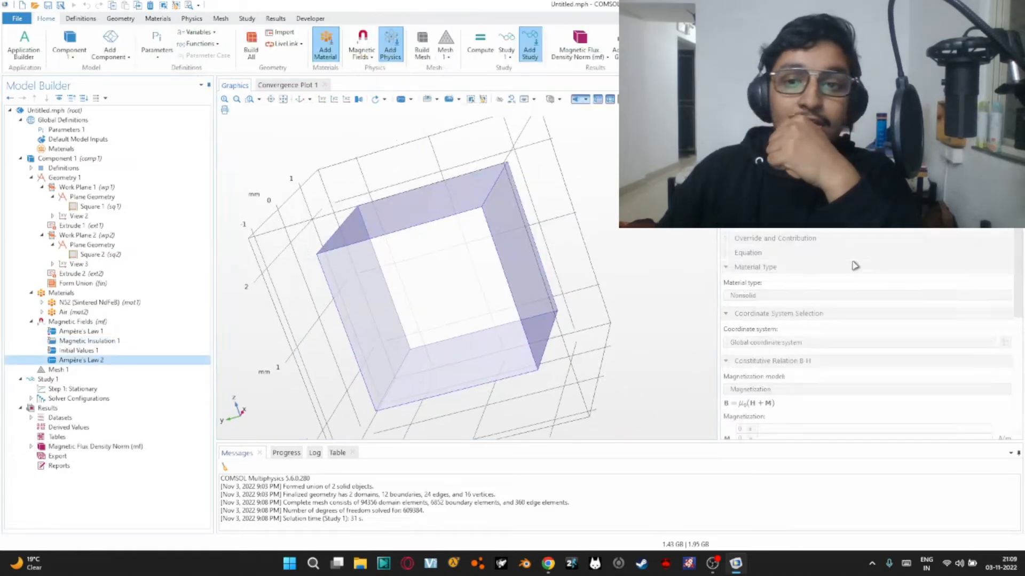
pyautogui.scroll(-4, 848, 282)
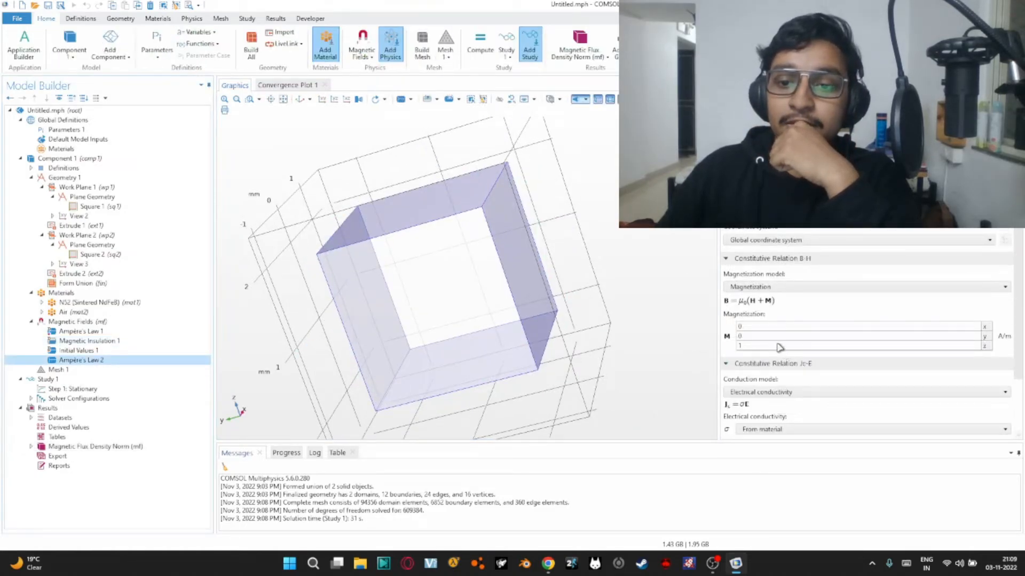
pyautogui.click(780, 346)
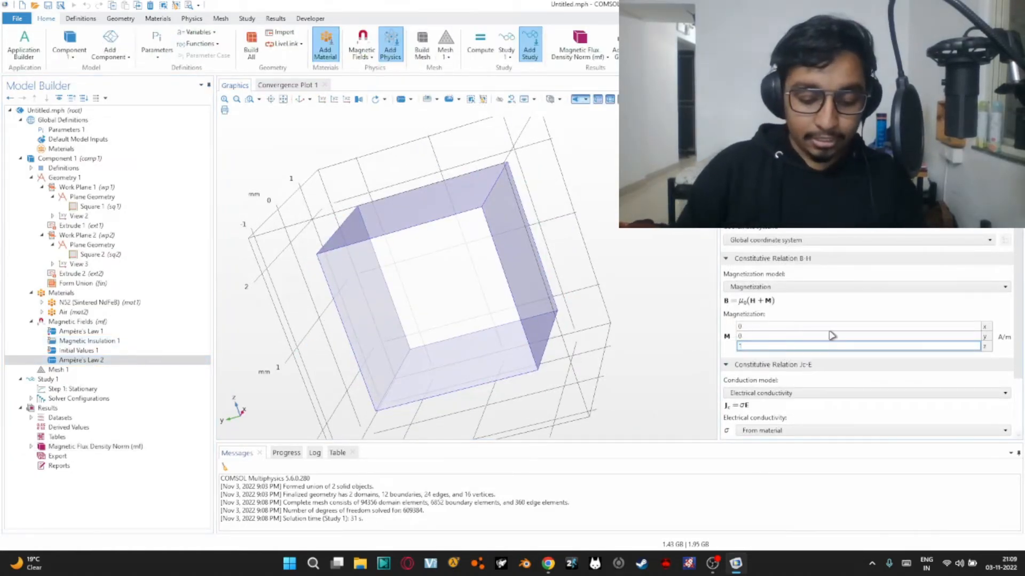
pyautogui.write('-')
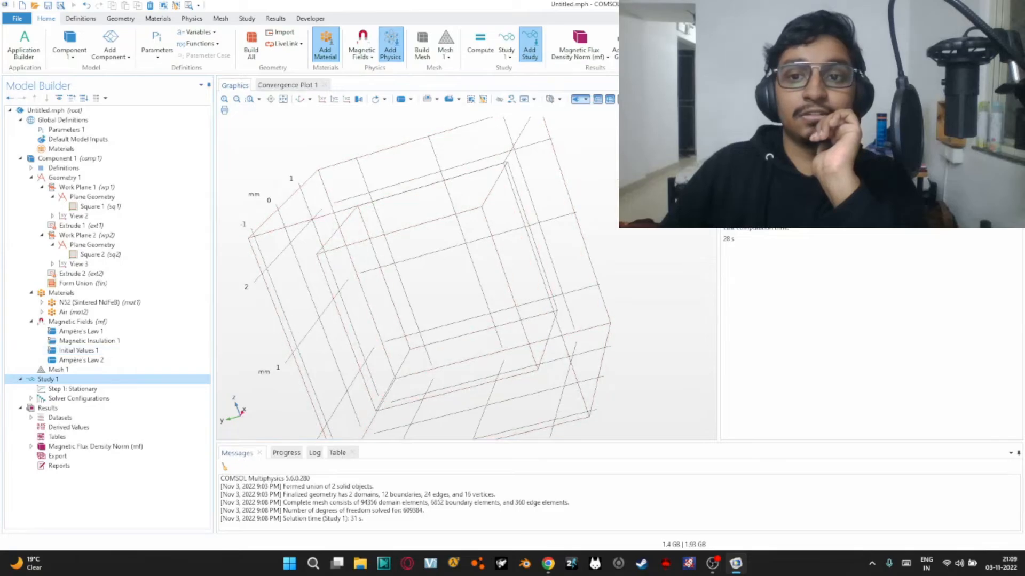
# Recompute Study 1 with the reversed magnetization and inspect the arrow directions in the flux density plot
pyautogui.click(288, 324)
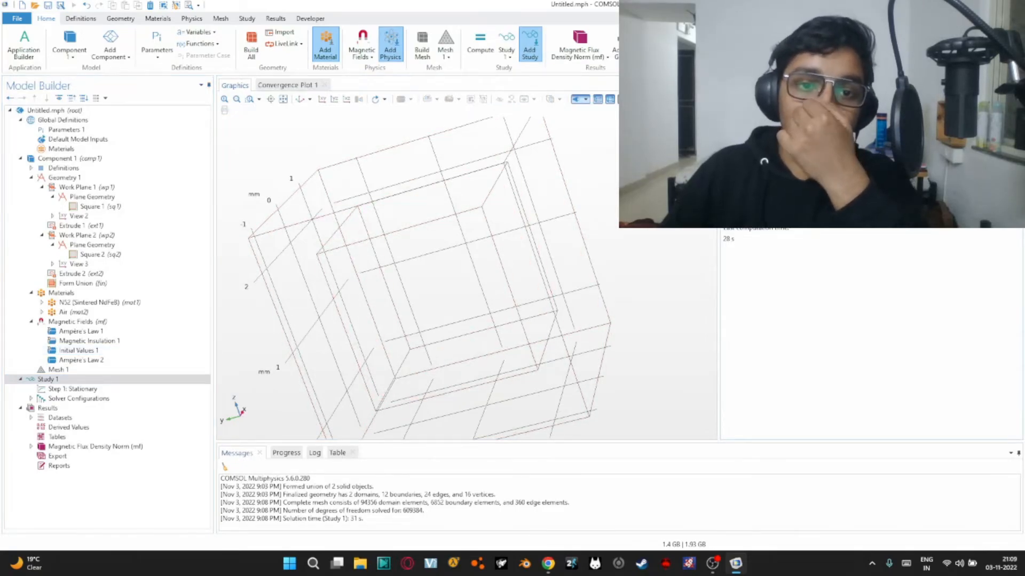
pyautogui.press('F8')
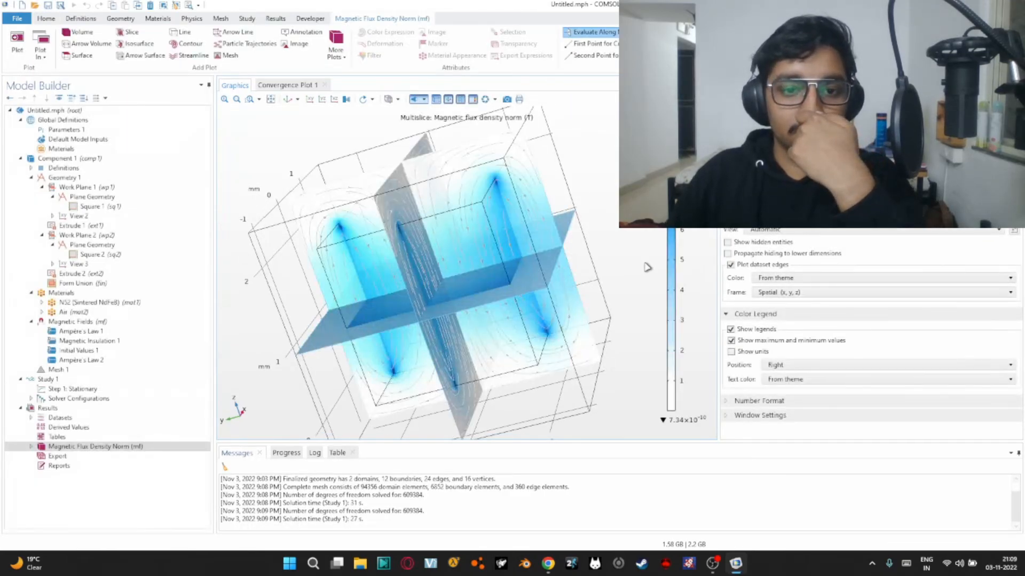
pyautogui.scroll(5, 462, 210)
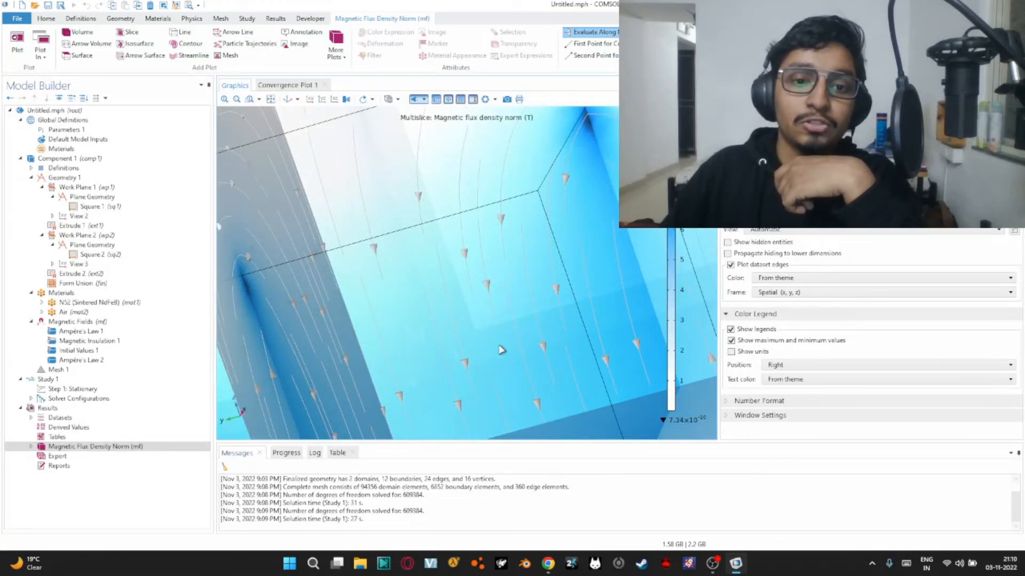
pyautogui.scroll(-5, 513, 351)
pyautogui.moveTo(567, 363); pyautogui.dragTo(558, 235)
pyautogui.click(713, 563)
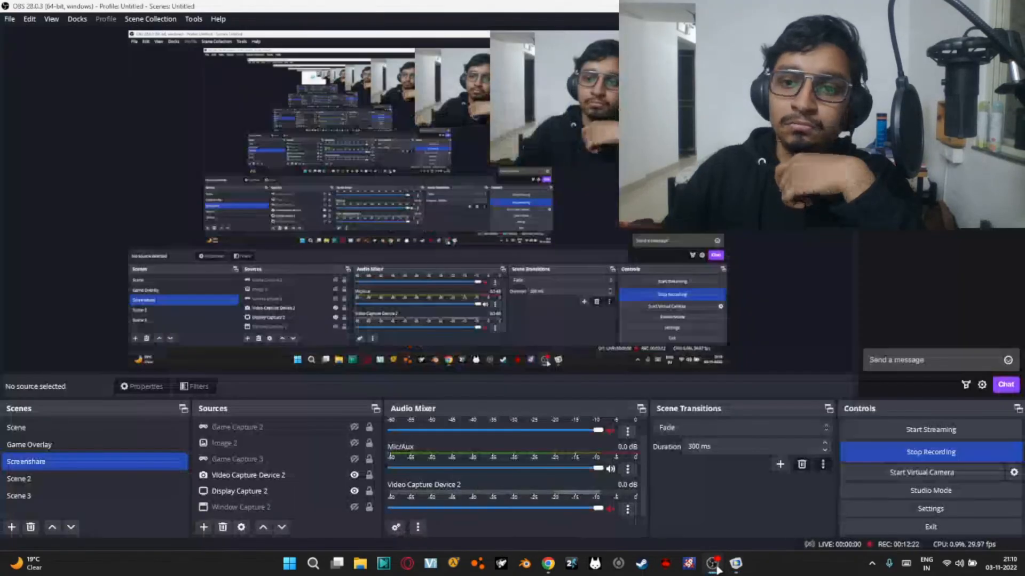
pyautogui.click(714, 566)
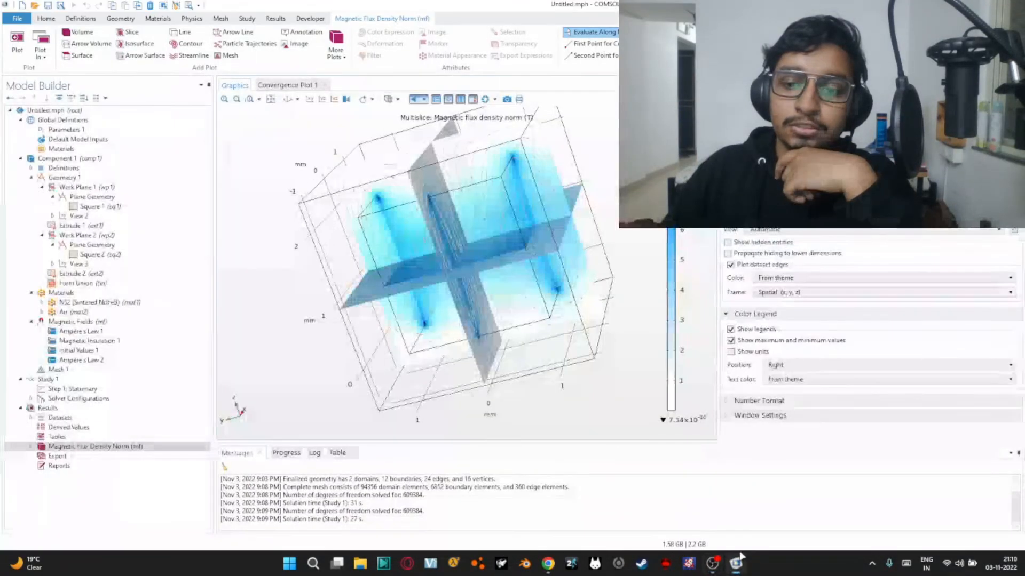
pyautogui.click(712, 565)
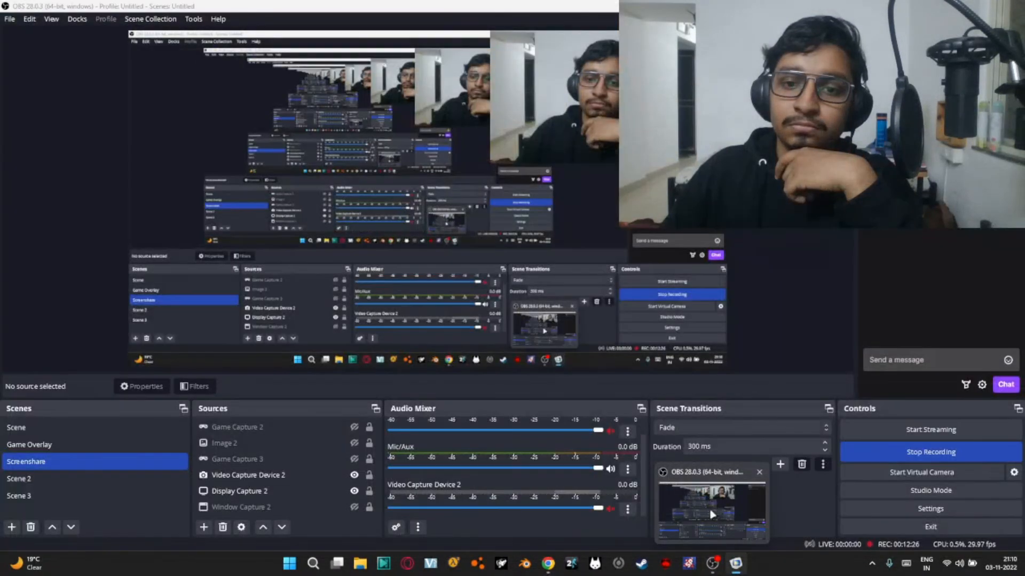
pyautogui.click(711, 565)
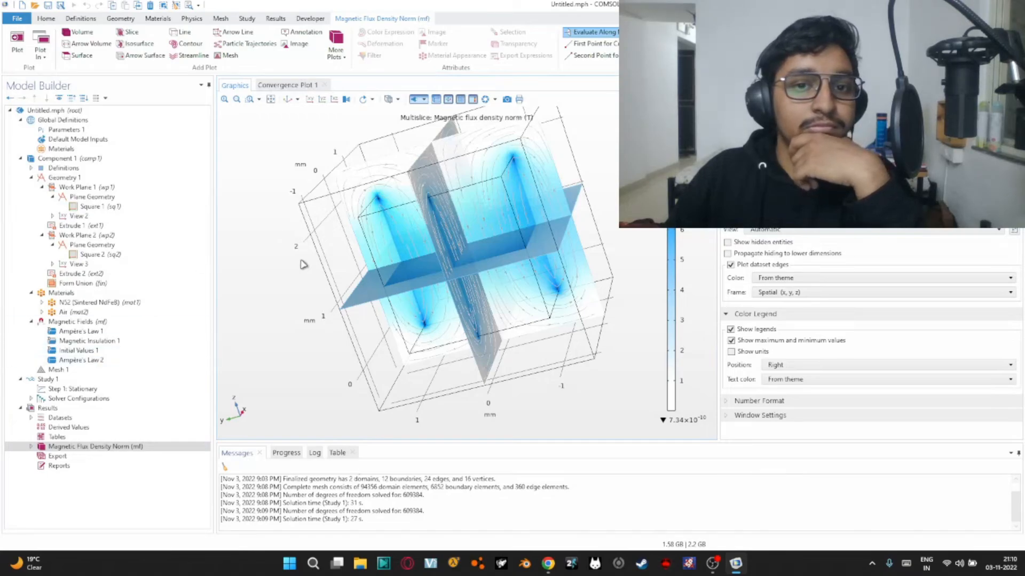
# Examine the flux density streamlines around the magnet's edges up close
pyautogui.scroll(2, 288, 196)
pyautogui.scroll(3, 461, 223)
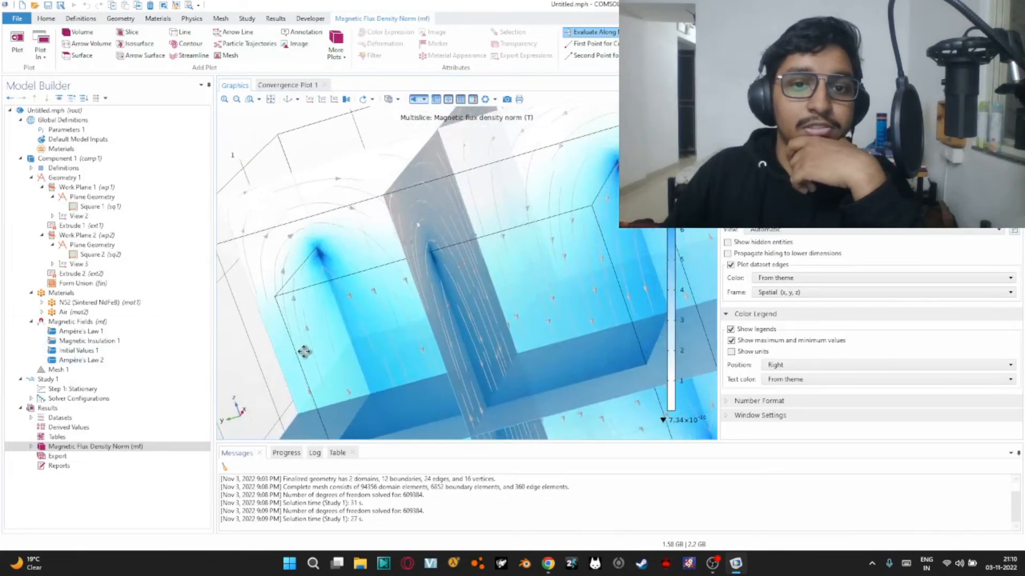
# Inspect the streamline arrow directions inside the magnet at close range and from farther out
pyautogui.scroll(-3, 406, 291)
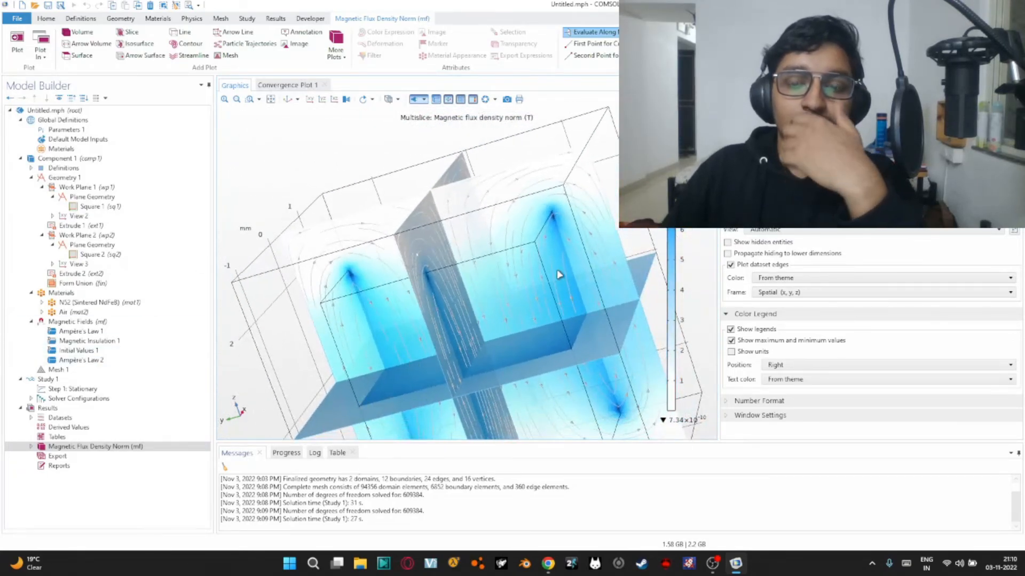
pyautogui.scroll(5, 480, 309)
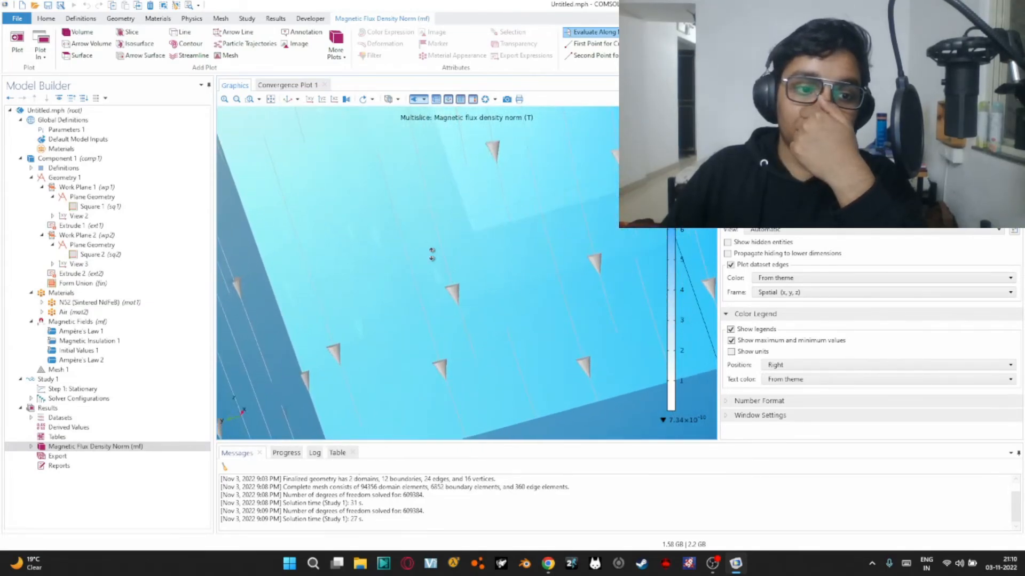
pyautogui.scroll(-3, 434, 253)
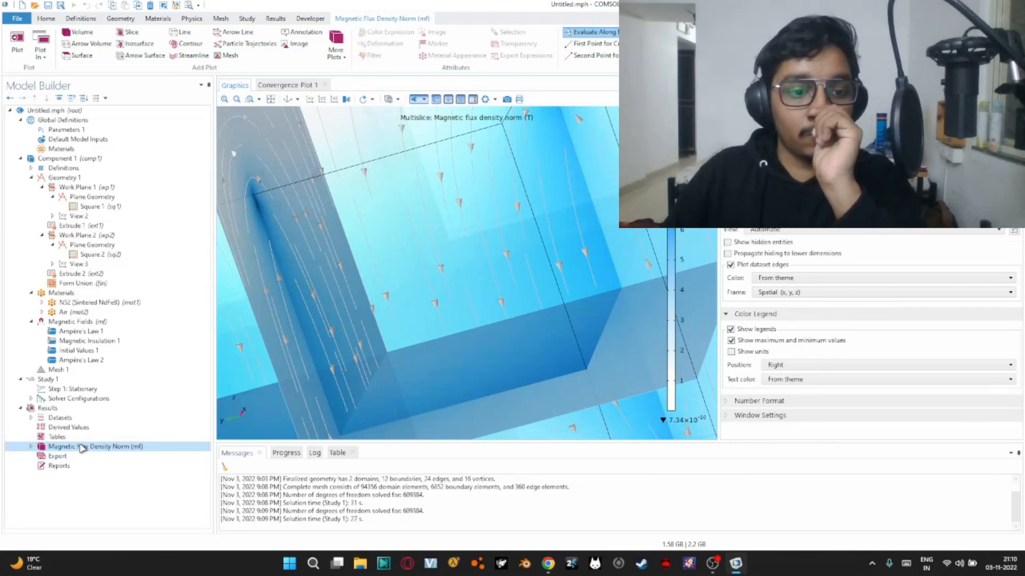
# Add a new 3D plot group to the results and give it a contour plot of the magnetic flux density norm
pyautogui.click(93, 409)
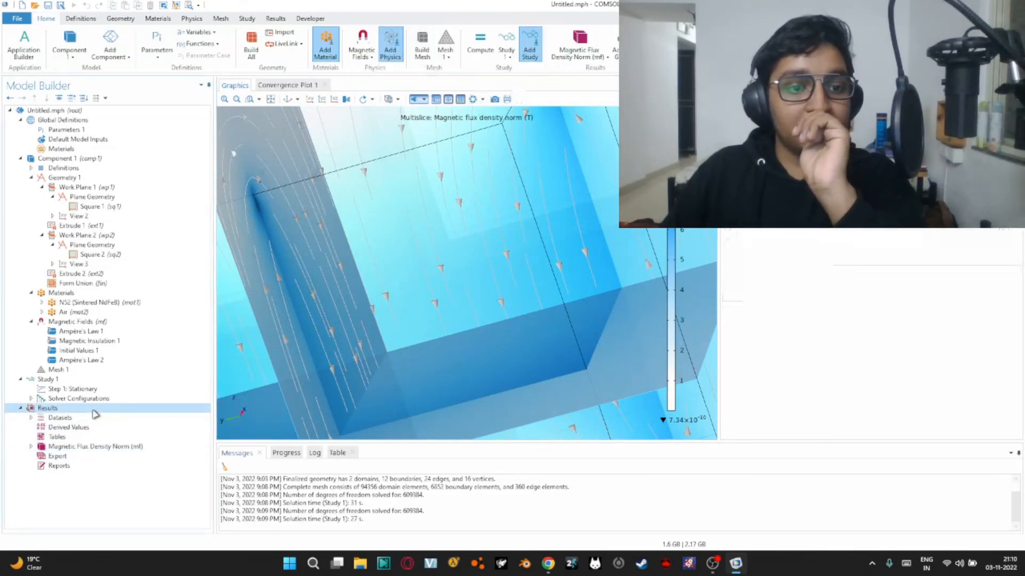
pyautogui.rightClick(94, 410)
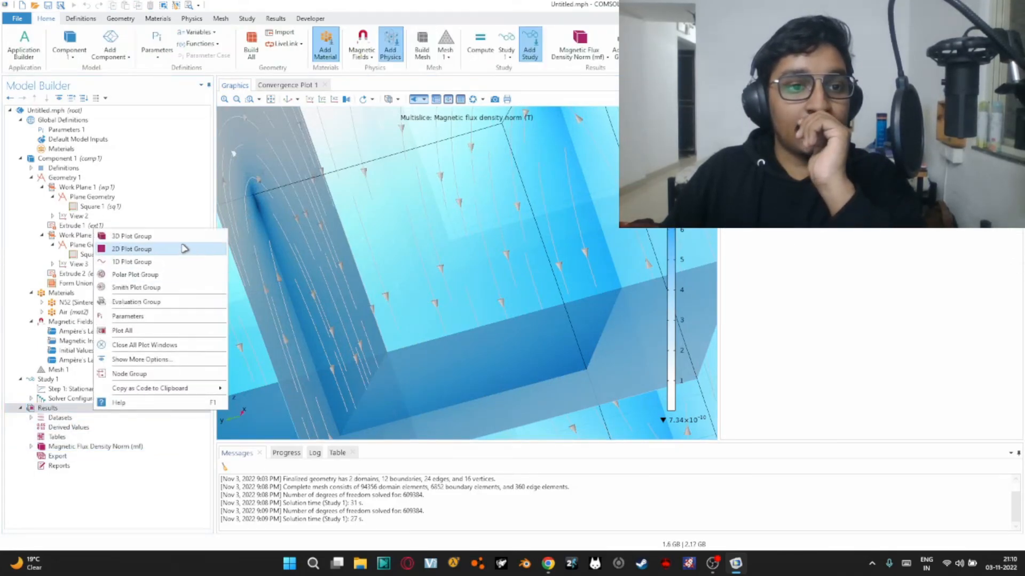
pyautogui.click(125, 236)
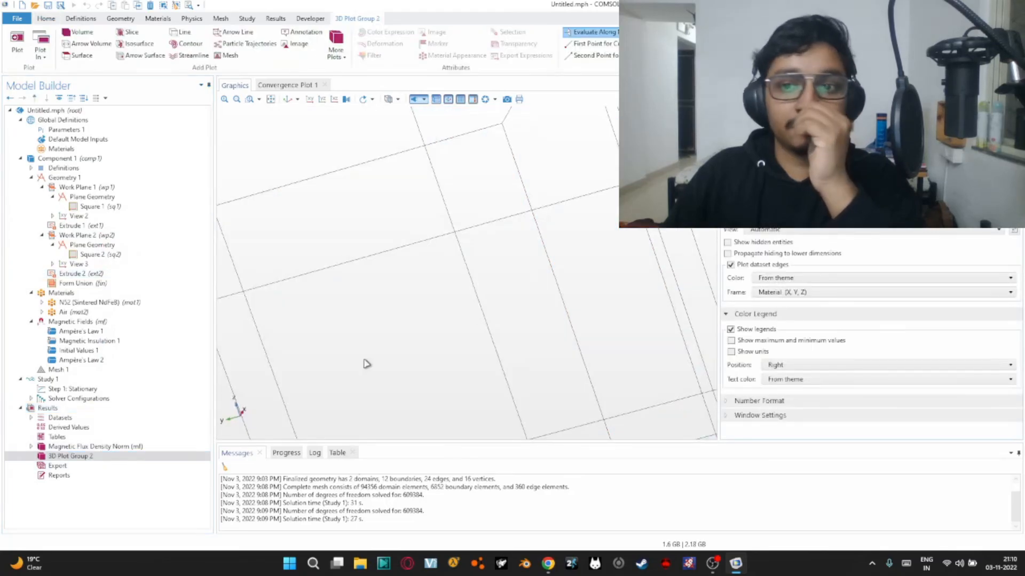
pyautogui.rightClick(146, 458)
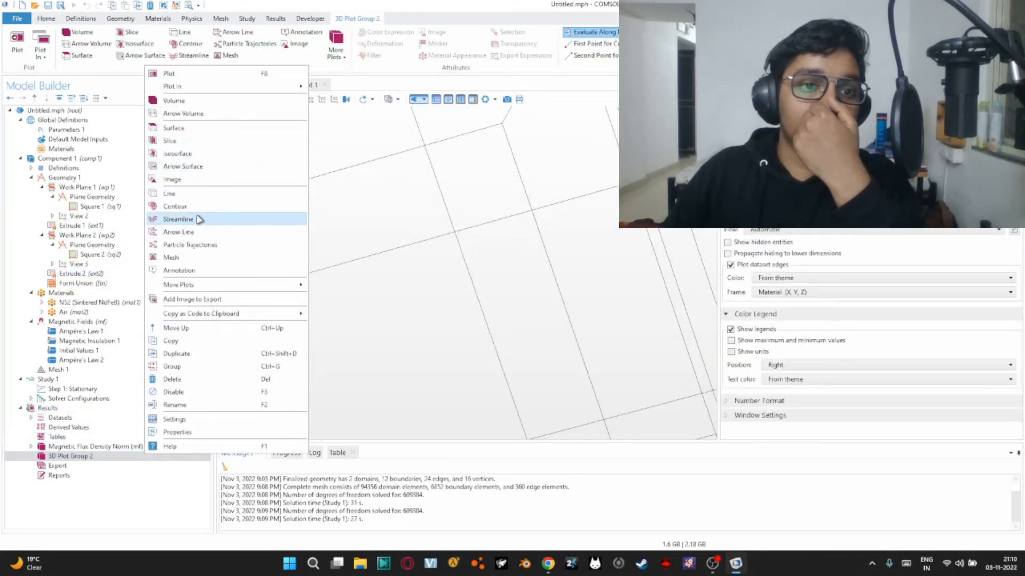
pyautogui.click(208, 206)
pyautogui.scroll(-5, 483, 265)
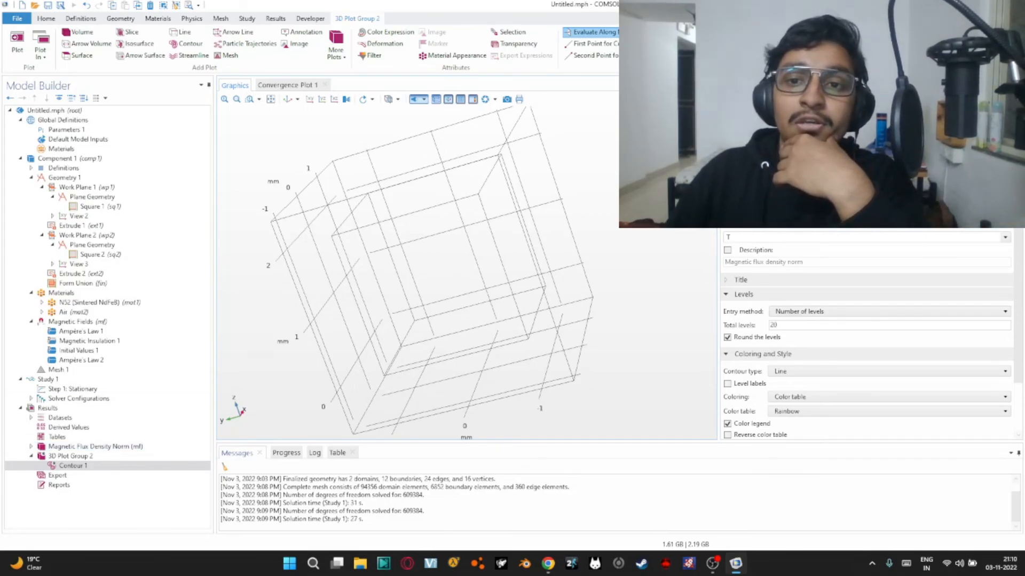
# Keep the contour's entry method as Number of levels, set its contour type to Tube and plot it
pyautogui.click(830, 309)
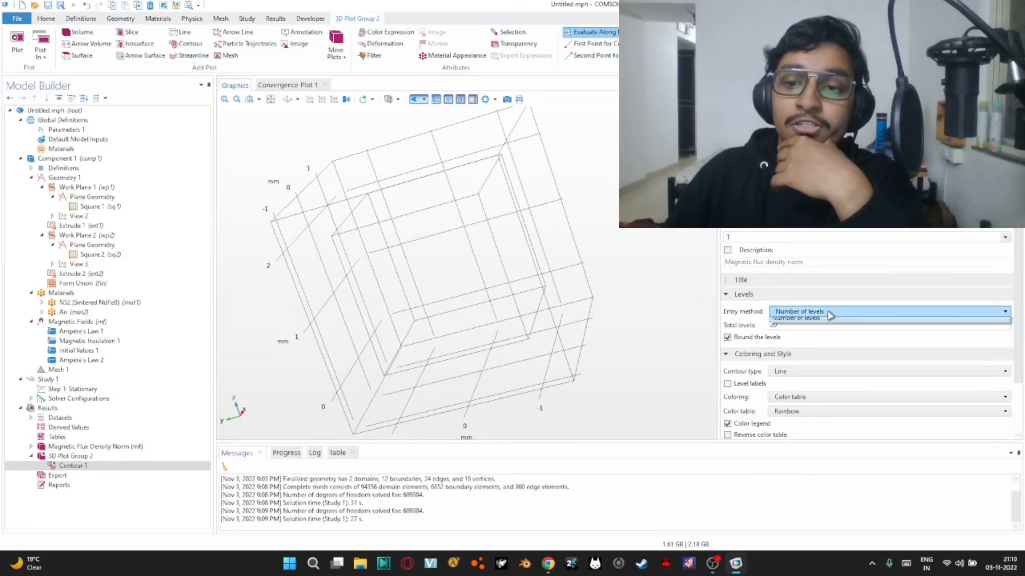
pyautogui.click(819, 333)
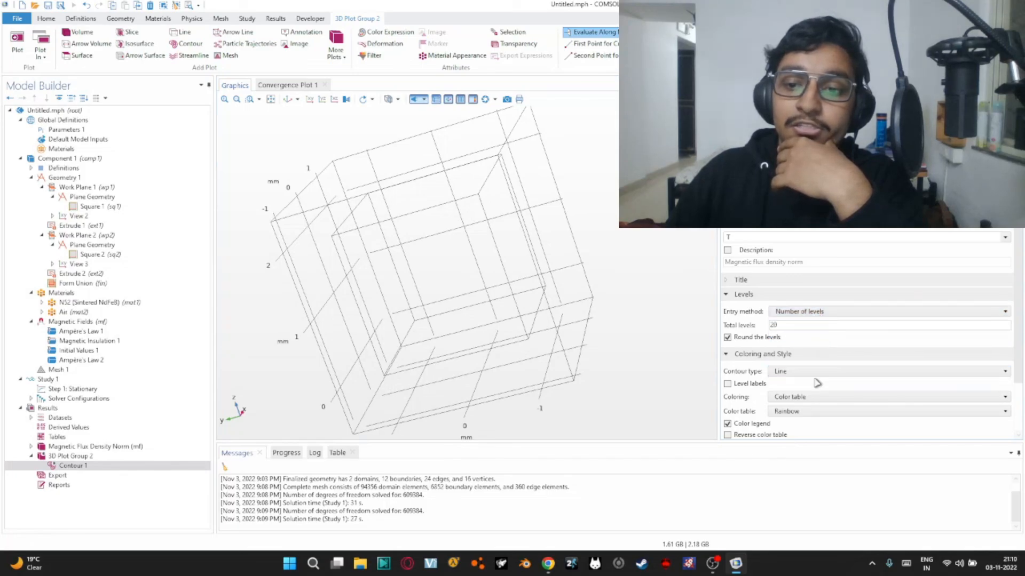
pyautogui.click(817, 373)
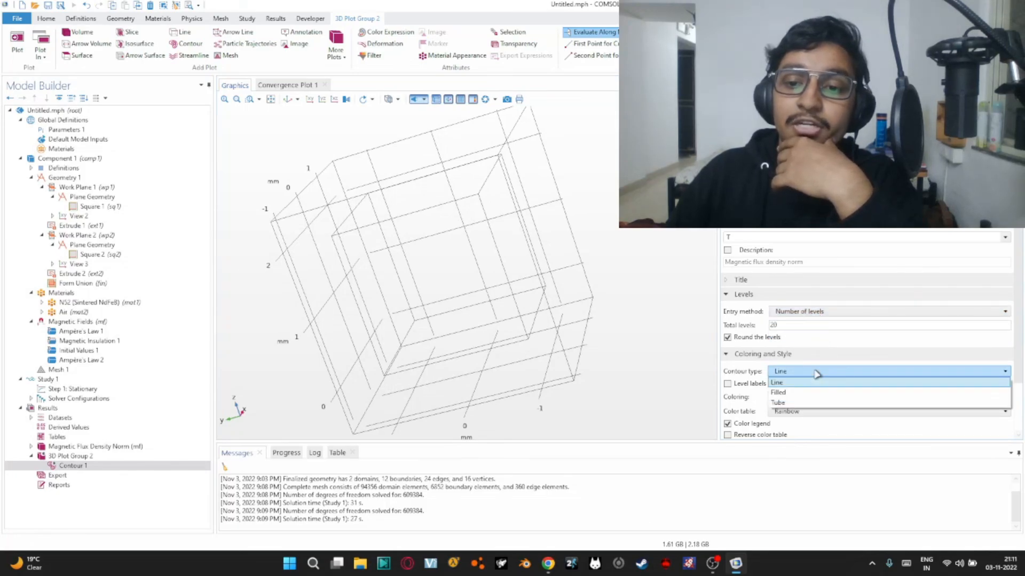
pyautogui.click(787, 402)
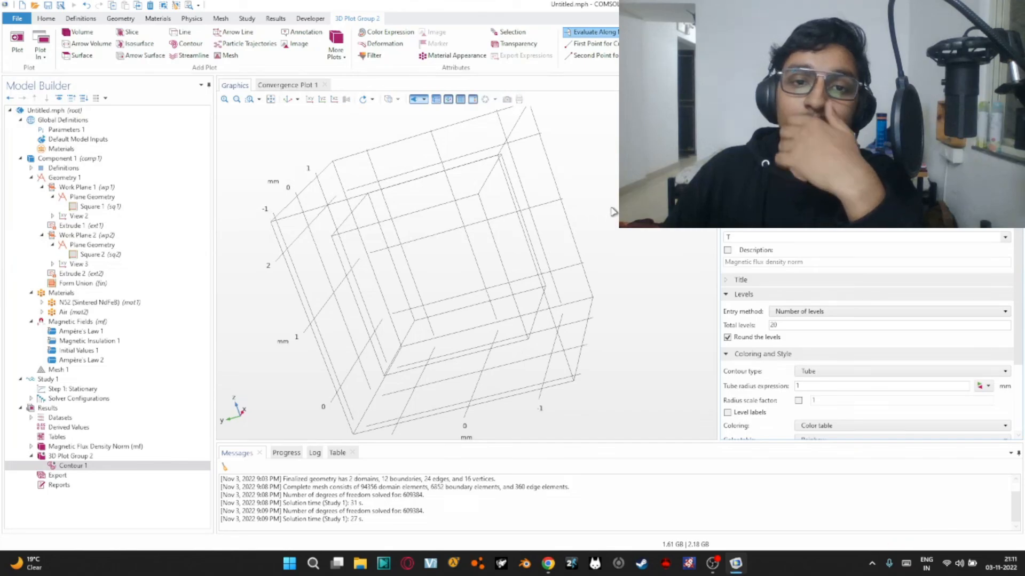
# Examine the magnetic flux density contours around the magnet up close and from several angles
pyautogui.moveTo(609, 170)
pyautogui.mouseDown()
pyautogui.moveTo(592, 205)
pyautogui.moveTo(613, 144)
pyautogui.moveTo(627, 147)
pyautogui.moveTo(641, 181)
pyautogui.moveTo(627, 256)
pyautogui.moveTo(624, 171)
pyautogui.mouseUp()
pyautogui.scroll(5, 630, 176)
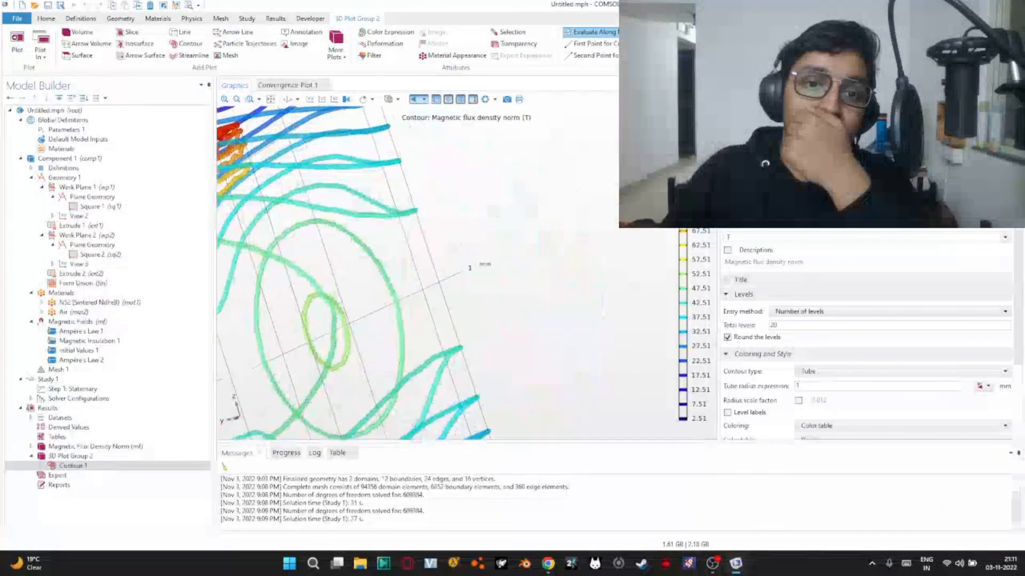
pyautogui.scroll(-4, 593, 196)
pyautogui.moveTo(603, 184)
pyautogui.mouseDown()
pyautogui.moveTo(659, 214)
pyautogui.moveTo(683, 187)
pyautogui.moveTo(654, 197)
pyautogui.moveTo(635, 173)
pyautogui.moveTo(662, 216)
pyautogui.moveTo(615, 191)
pyautogui.mouseUp()
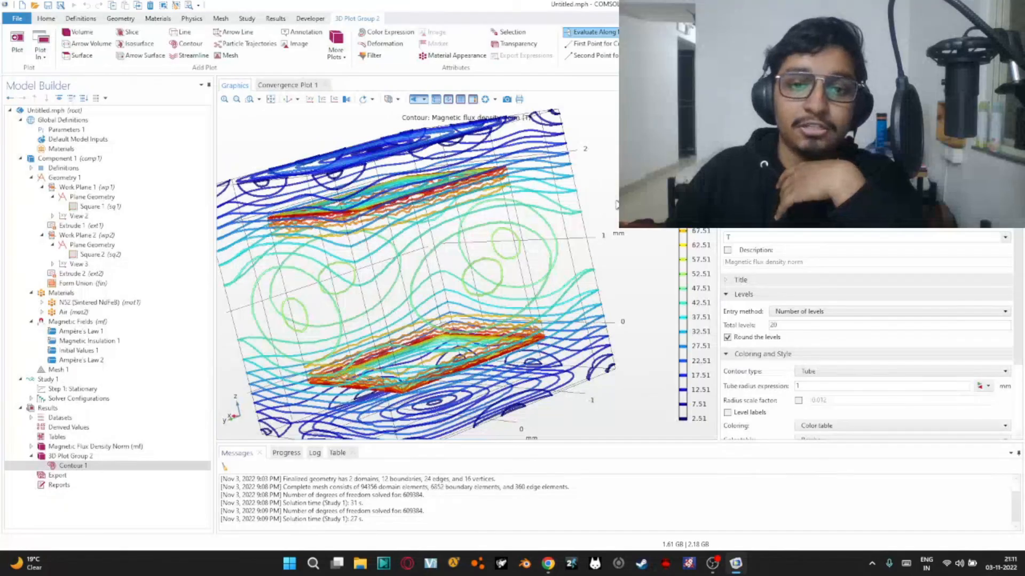
pyautogui.moveTo(617, 188); pyautogui.dragTo(604, 301)
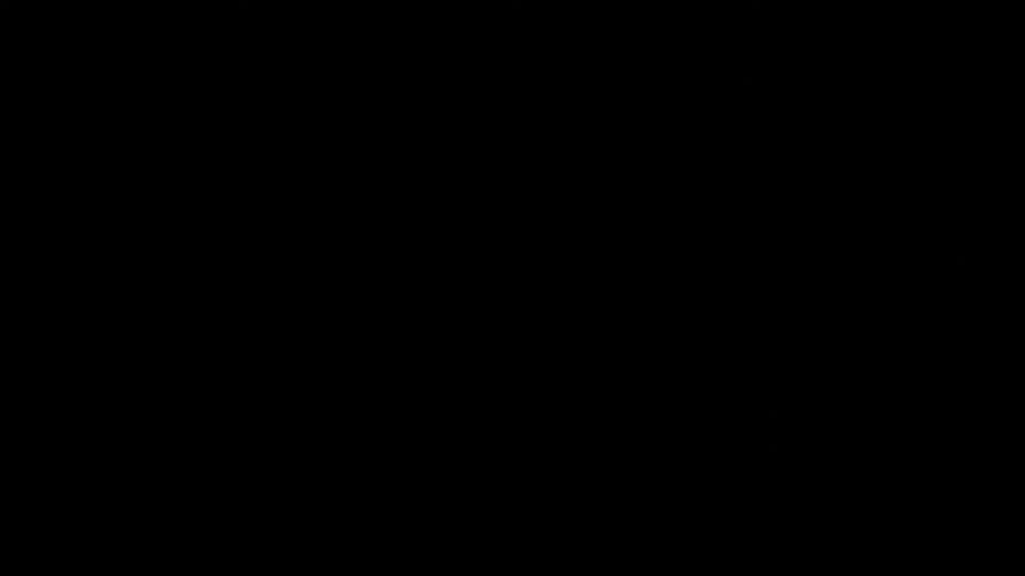